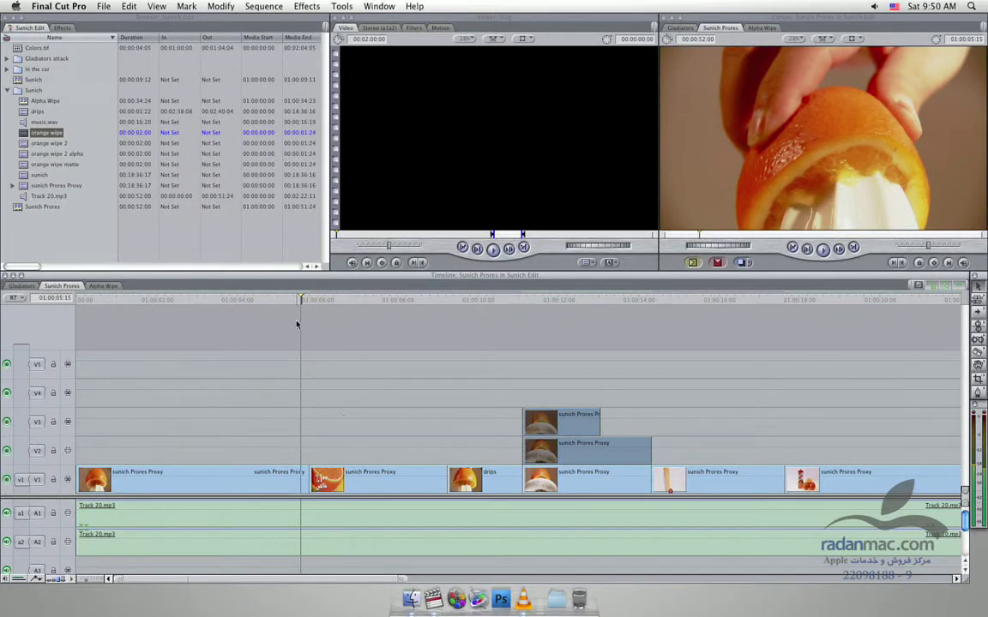
# Show the Dissolve transitions in the Effects list, select Cross Dissolve, and move the playhead to 01:00:05:02.
pyautogui.click(63, 27)
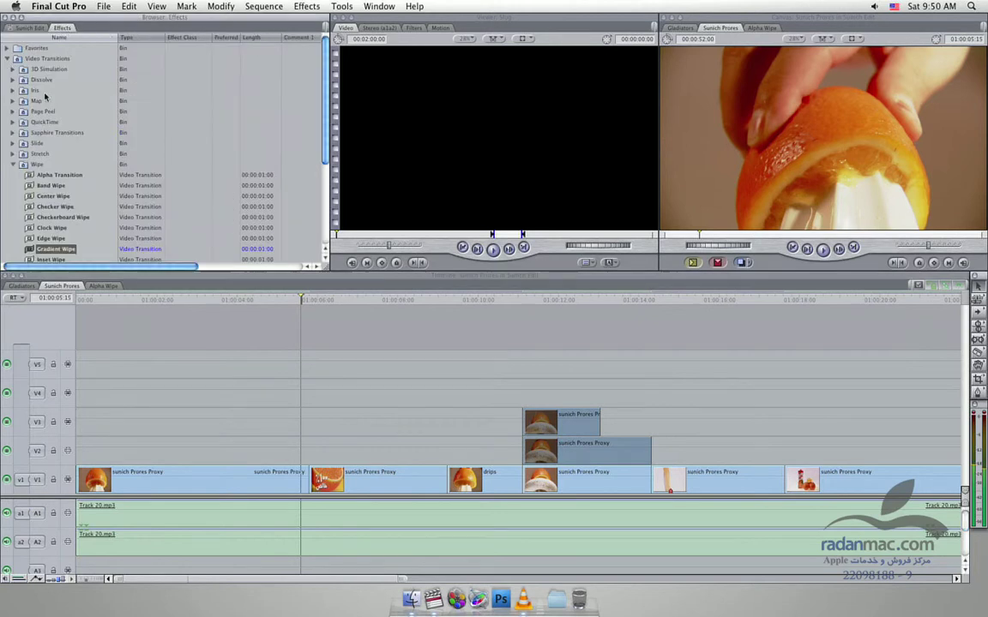
pyautogui.click(13, 163)
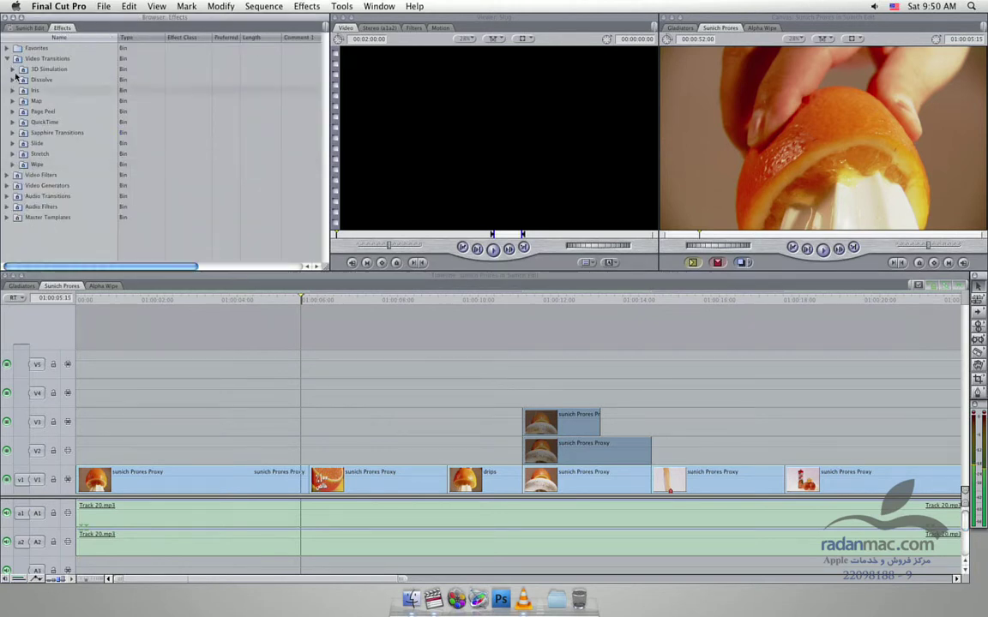
pyautogui.click(12, 79)
pyautogui.click(53, 100)
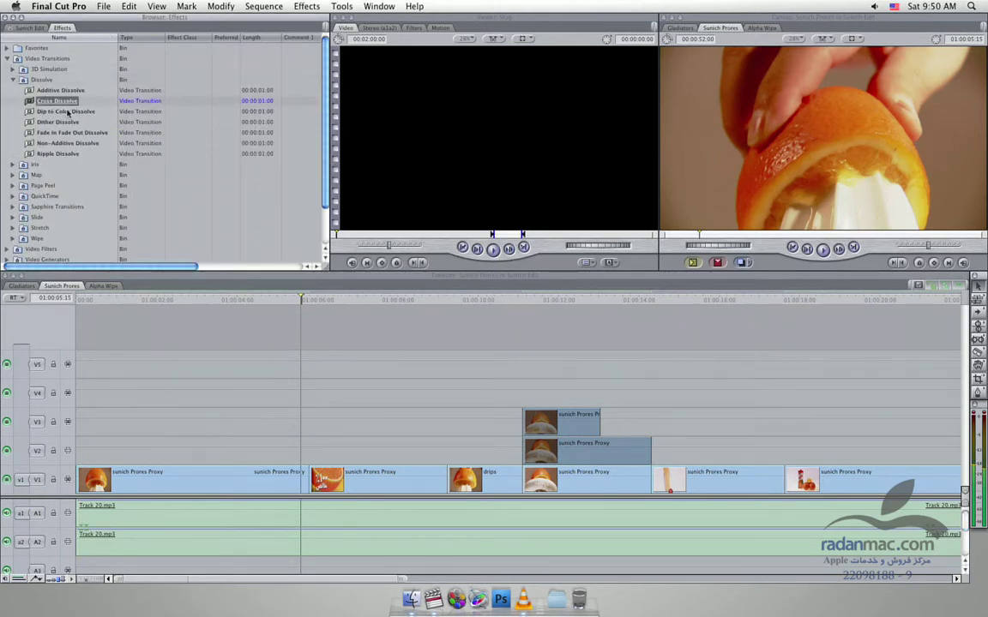
pyautogui.moveTo(306, 312); pyautogui.dragTo(280, 309)
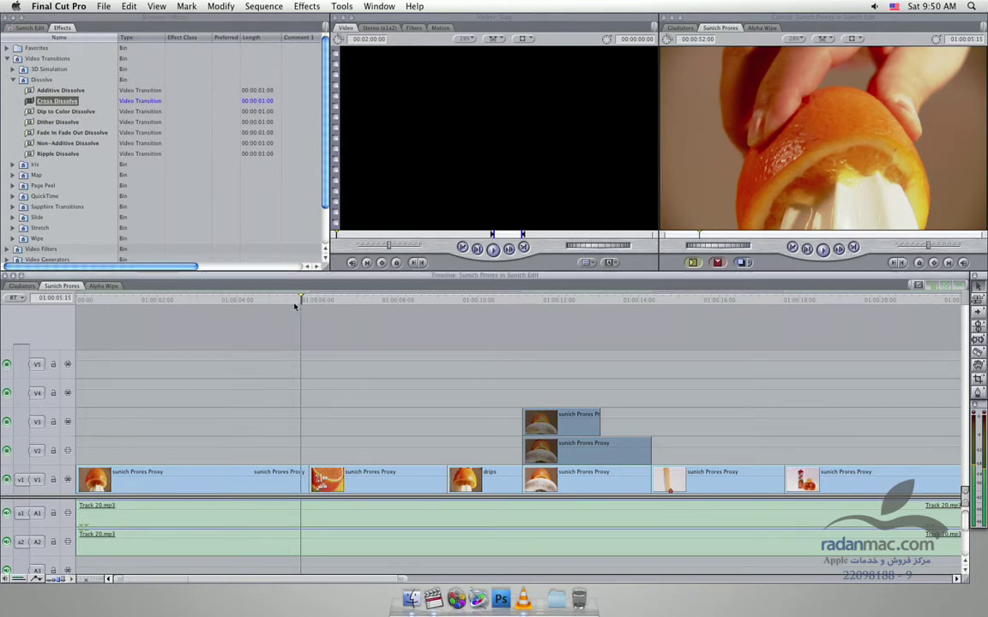
# Drop Cross Dissolve onto both ends of the orange-slice clip on V1, then park the playhead at 01:00:04:23.
pyautogui.press('space')
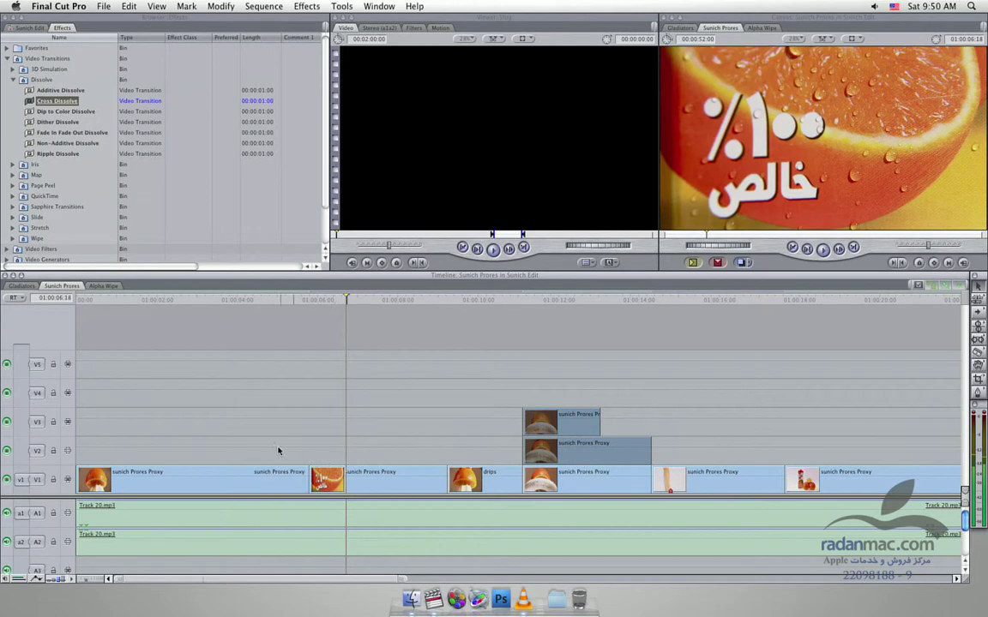
pyautogui.moveTo(40, 101); pyautogui.dragTo(281, 379)
pyautogui.moveTo(282, 379); pyautogui.dragTo(310, 480)
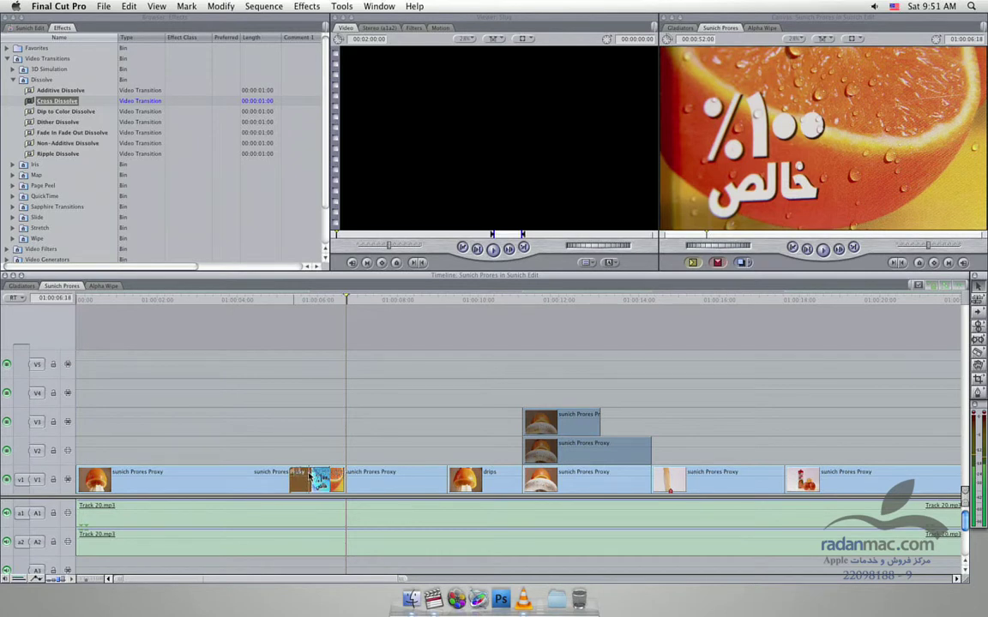
pyautogui.moveTo(310, 480); pyautogui.dragTo(313, 441)
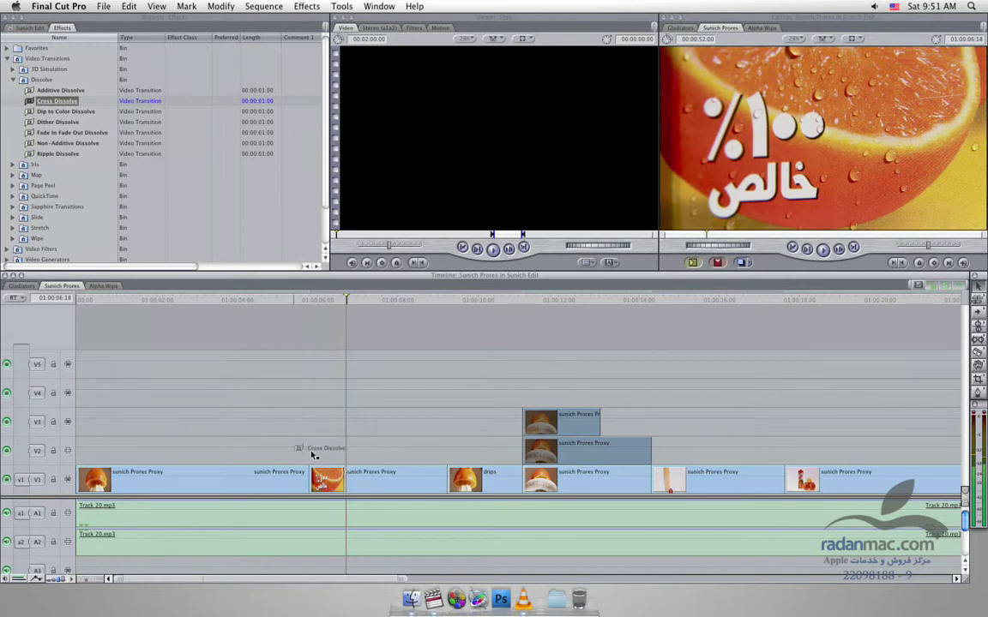
pyautogui.moveTo(313, 441)
pyautogui.mouseDown()
pyautogui.moveTo(313, 480)
pyautogui.moveTo(529, 480)
pyautogui.moveTo(423, 486)
pyautogui.moveTo(235, 405)
pyautogui.mouseUp()
pyautogui.moveTo(235, 405); pyautogui.dragTo(350, 438)
pyautogui.moveTo(350, 437)
pyautogui.mouseDown()
pyautogui.moveTo(315, 477)
pyautogui.moveTo(381, 477)
pyautogui.mouseUp()
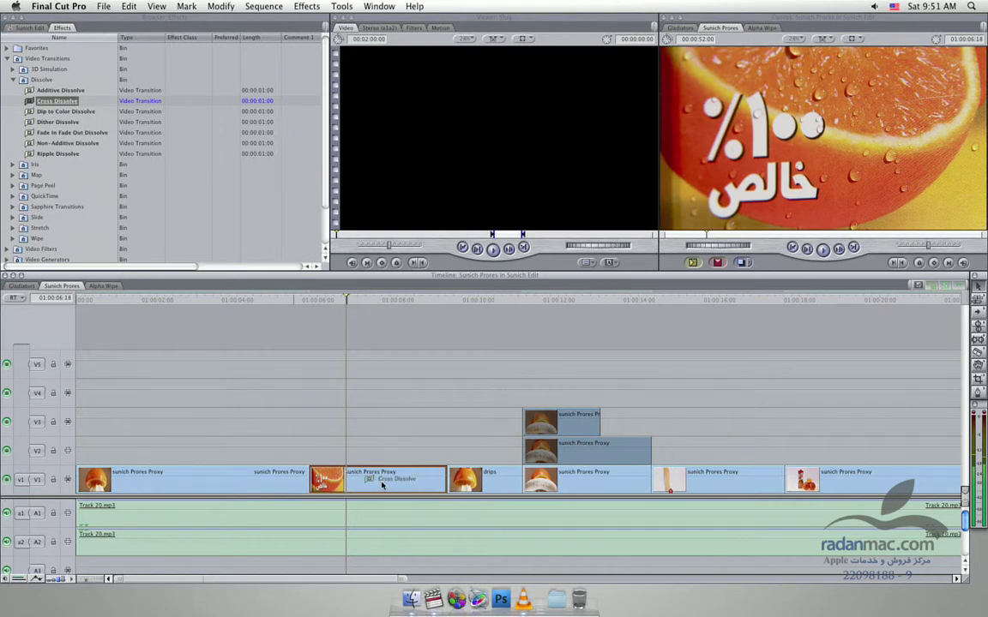
pyautogui.moveTo(383, 485); pyautogui.dragTo(382, 485)
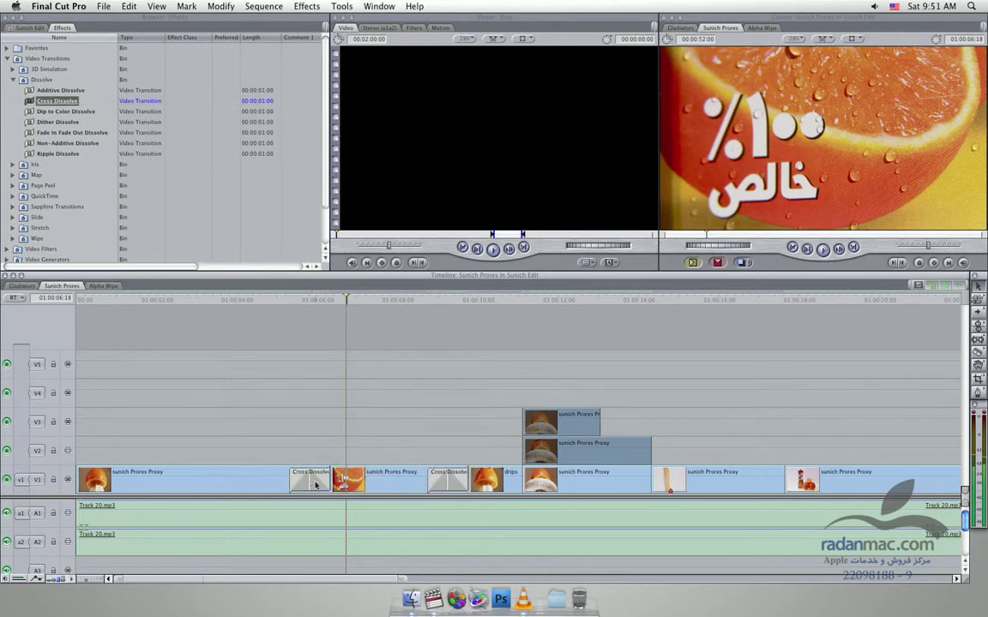
pyautogui.click(271, 299)
# Play back the dissolves, then delete both Cross Dissolve transitions from V1.
pyautogui.press('space')
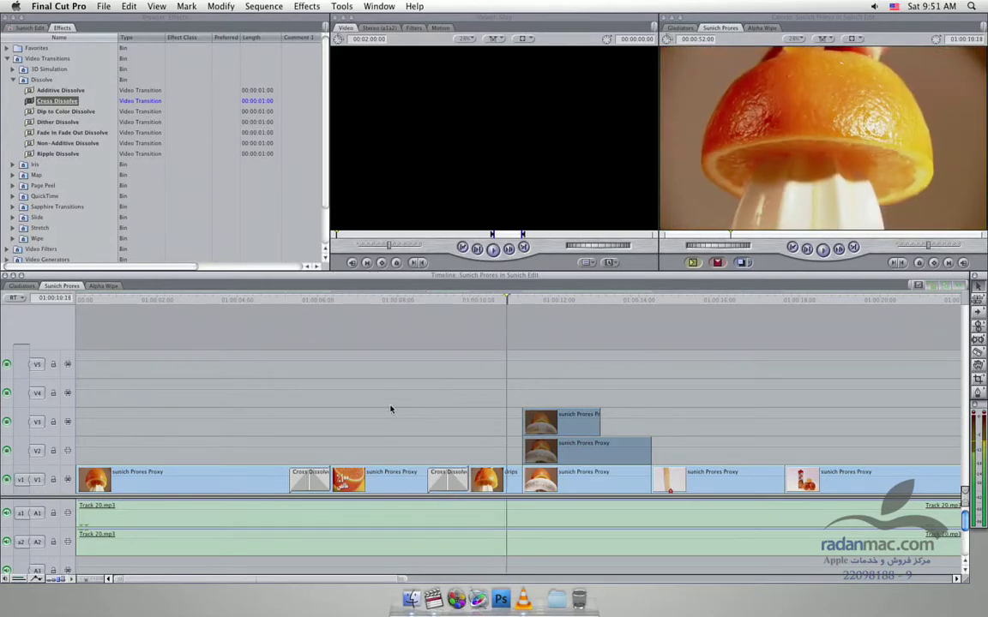
pyautogui.click(314, 489)
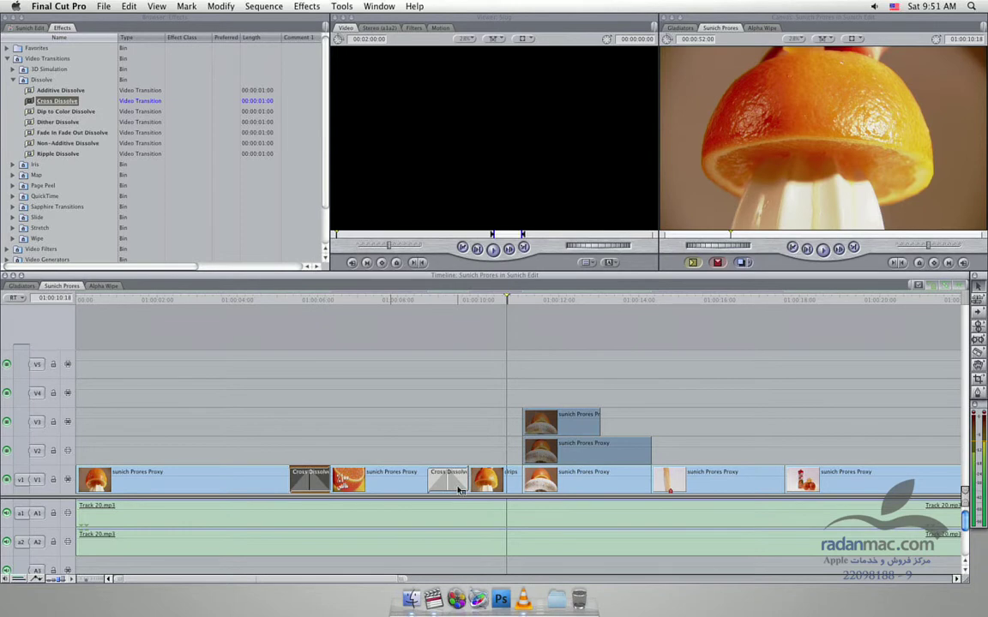
pyautogui.rightClick(459, 490)
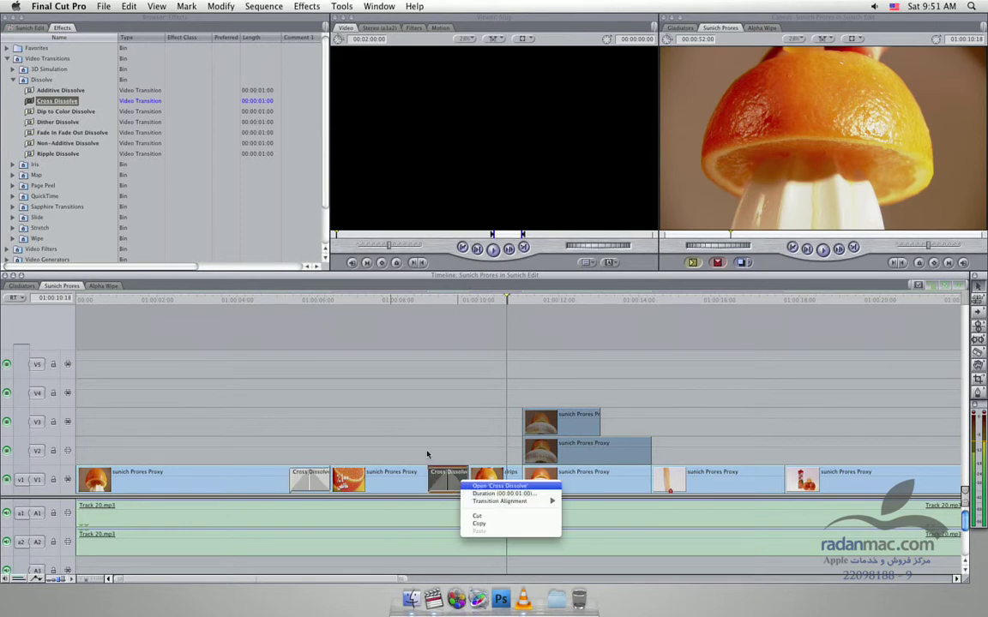
pyautogui.click(429, 482)
pyautogui.press('Delete')
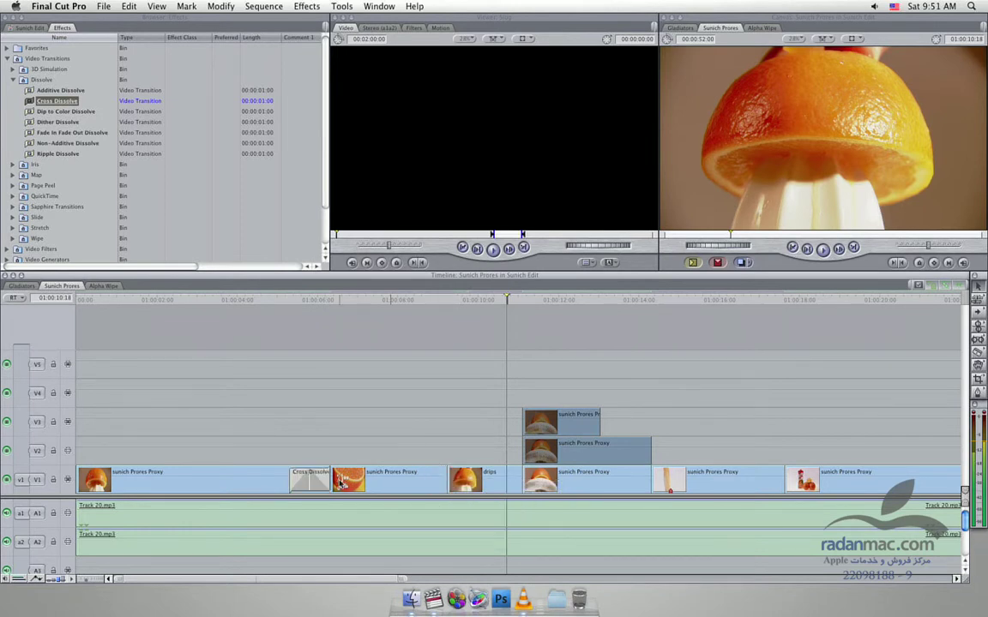
pyautogui.moveTo(341, 485); pyautogui.dragTo(275, 431)
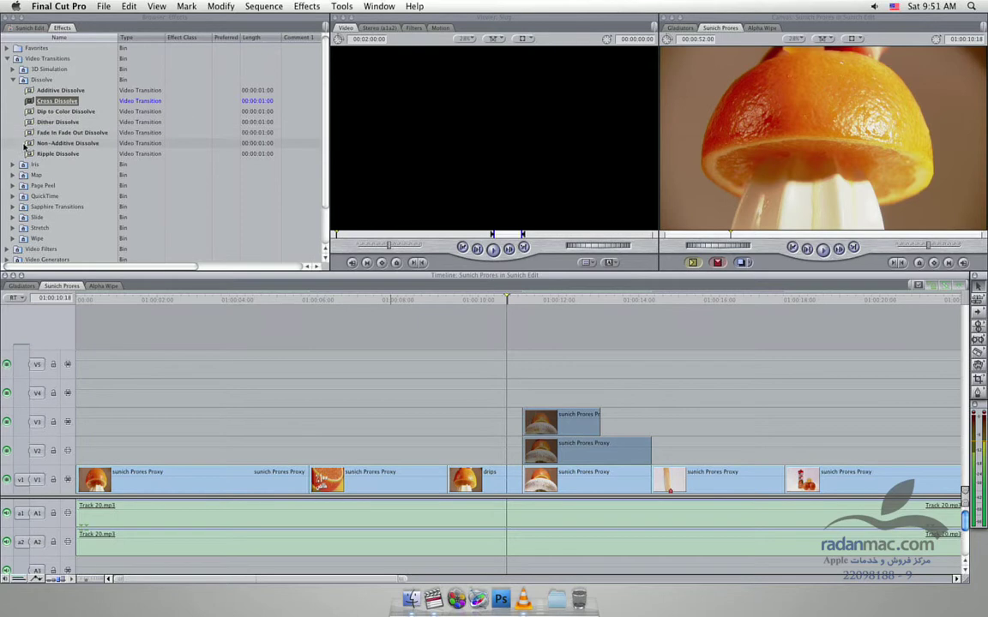
# Collapse Dissolve, expand the Wipe transitions and select Alpha Transition.
pyautogui.click(13, 80)
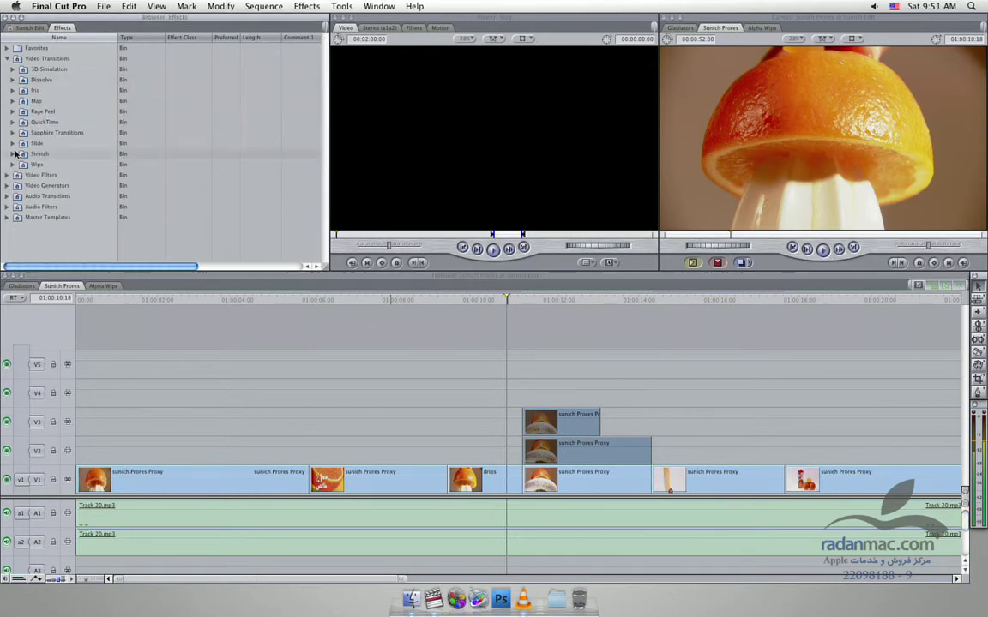
pyautogui.click(12, 164)
pyautogui.click(58, 175)
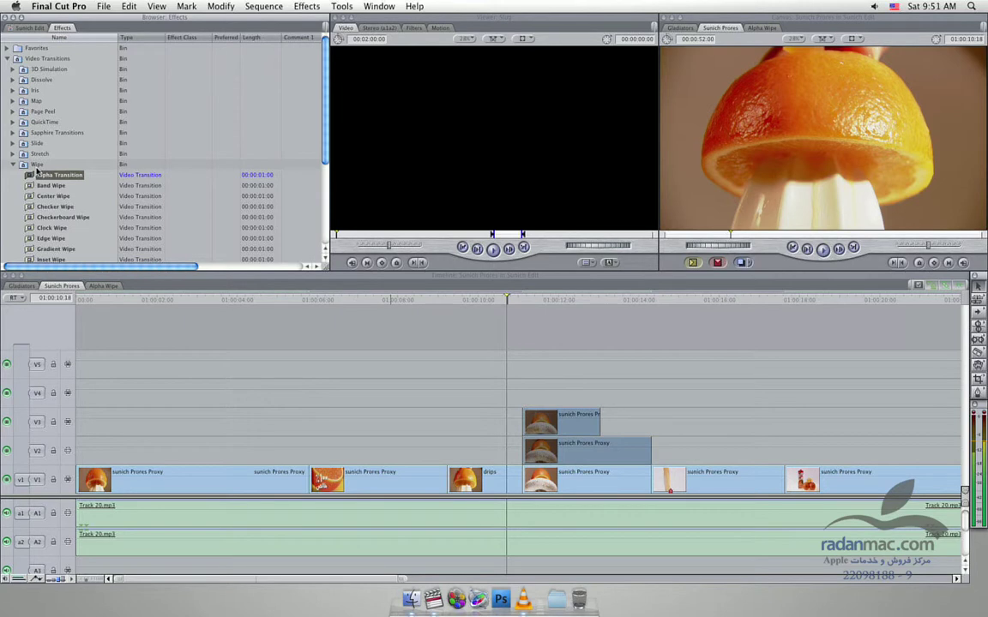
pyautogui.press('super+Tab')
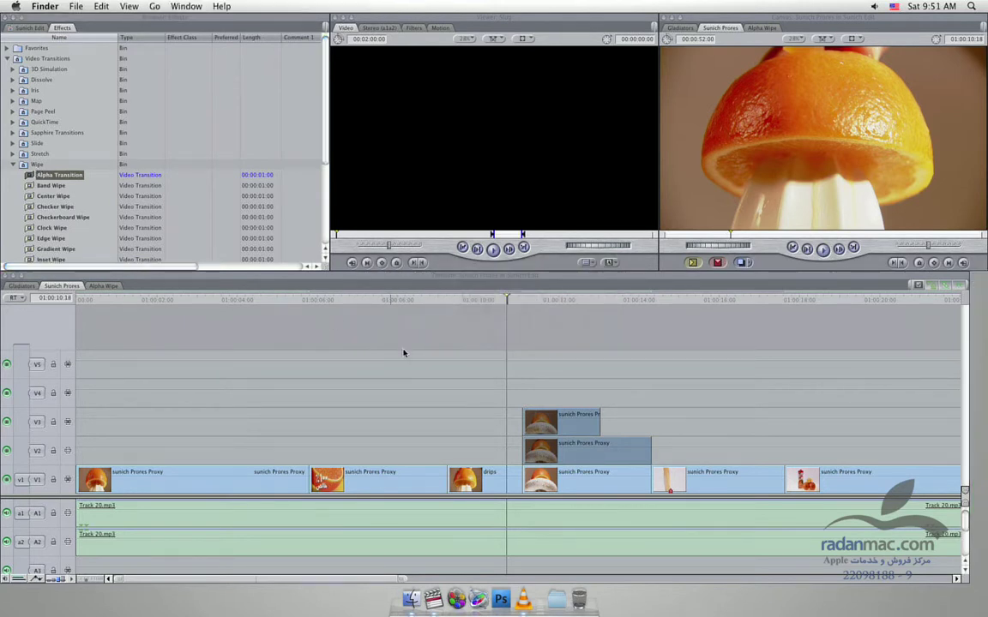
# Open a new Finder window and navigate to the Sunich project folder.
pyautogui.press('super+n')
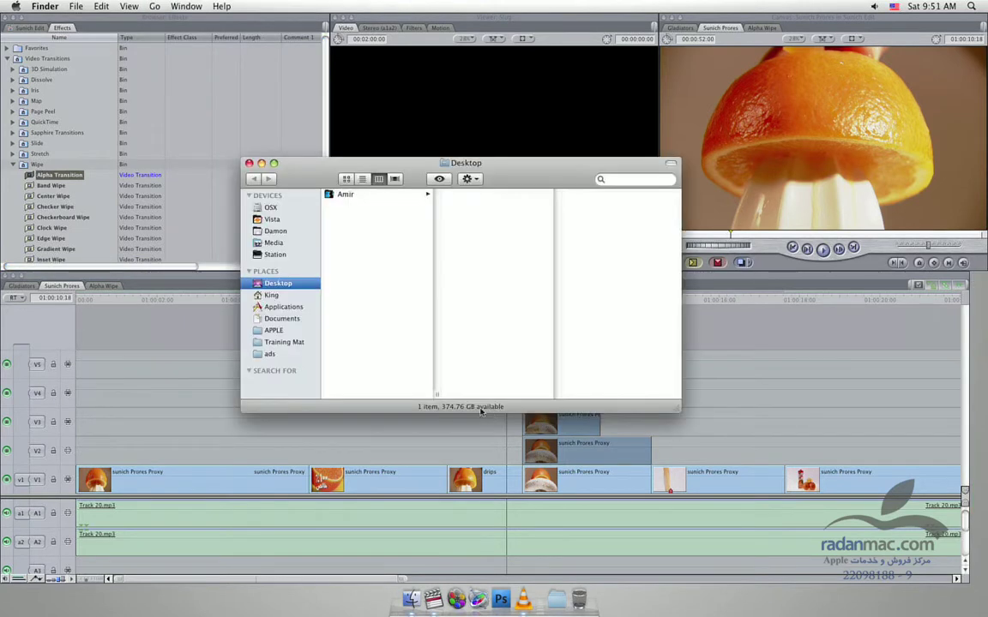
pyautogui.click(385, 195)
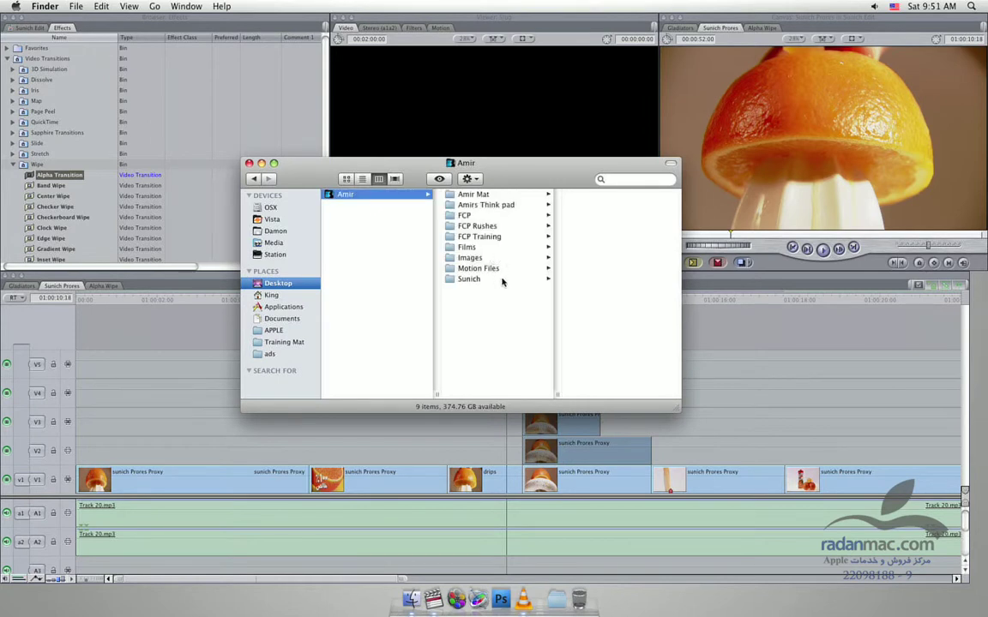
pyautogui.click(496, 279)
pyautogui.moveTo(571, 186); pyautogui.dragTo(515, 253)
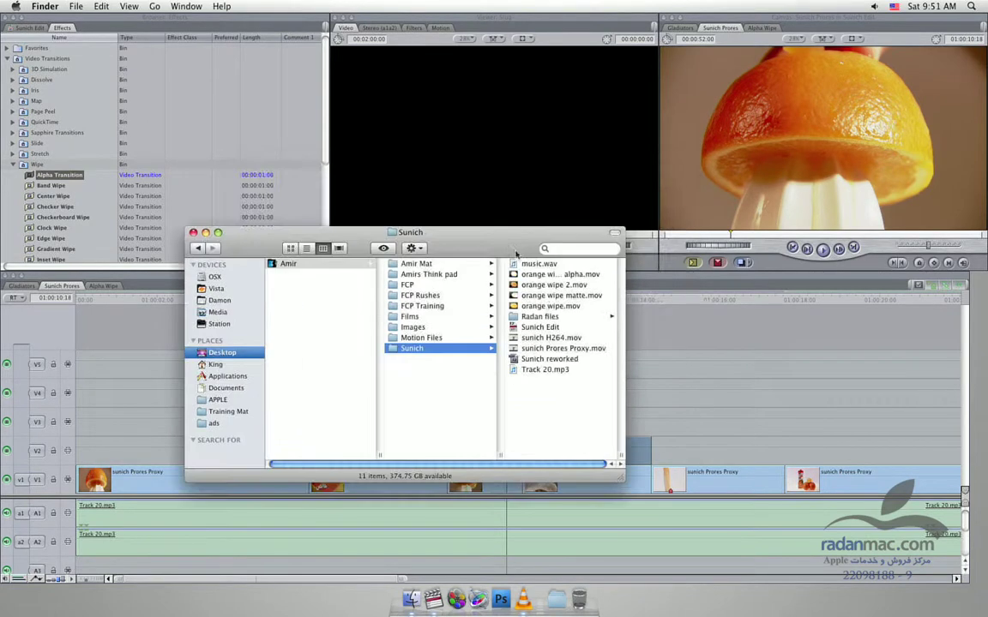
# Preview orange wipe.mov in Quick Look, scrub through it, then return to Final Cut Pro.
pyautogui.click(554, 284)
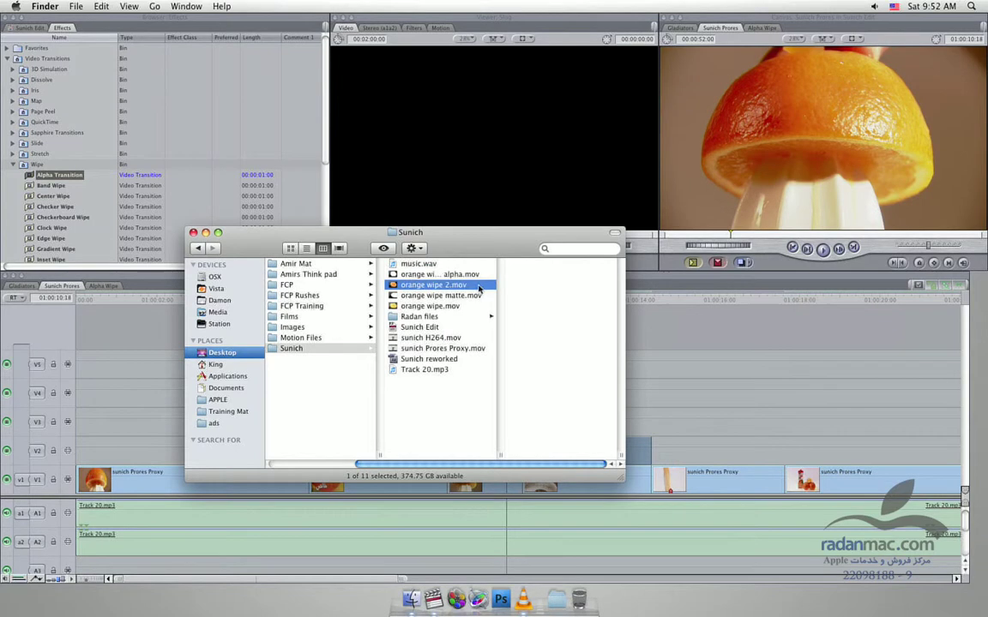
pyautogui.click(445, 307)
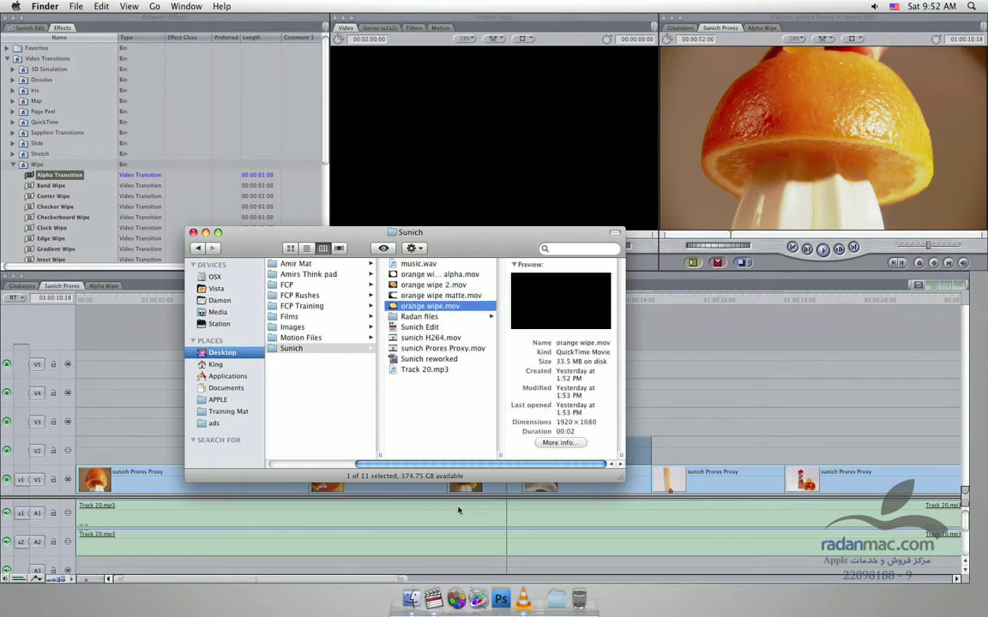
pyautogui.press('space')
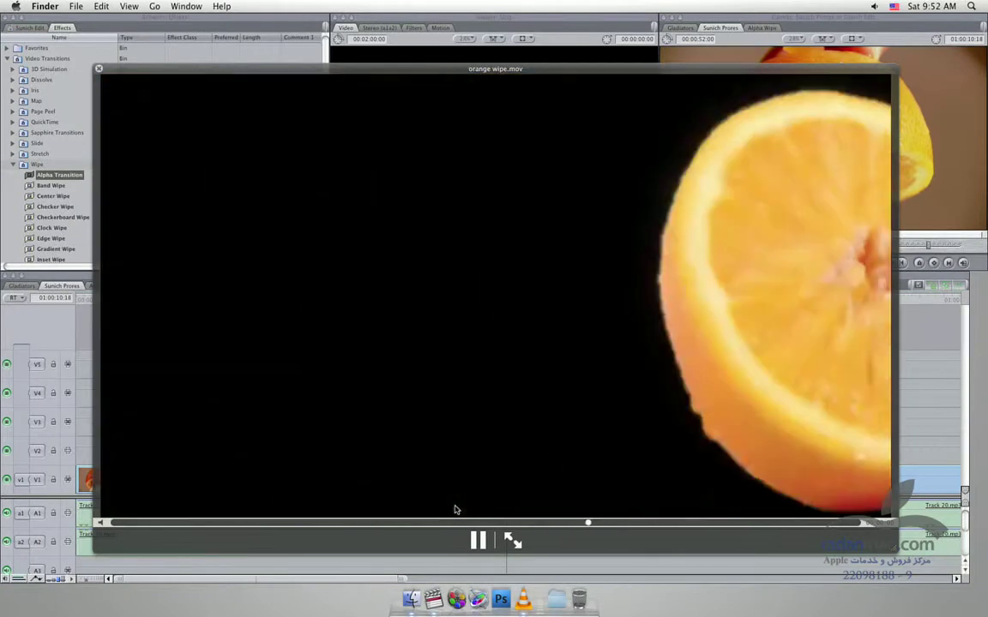
pyautogui.moveTo(115, 523)
pyautogui.mouseDown()
pyautogui.moveTo(844, 531)
pyautogui.moveTo(238, 525)
pyautogui.mouseUp()
pyautogui.press('space')
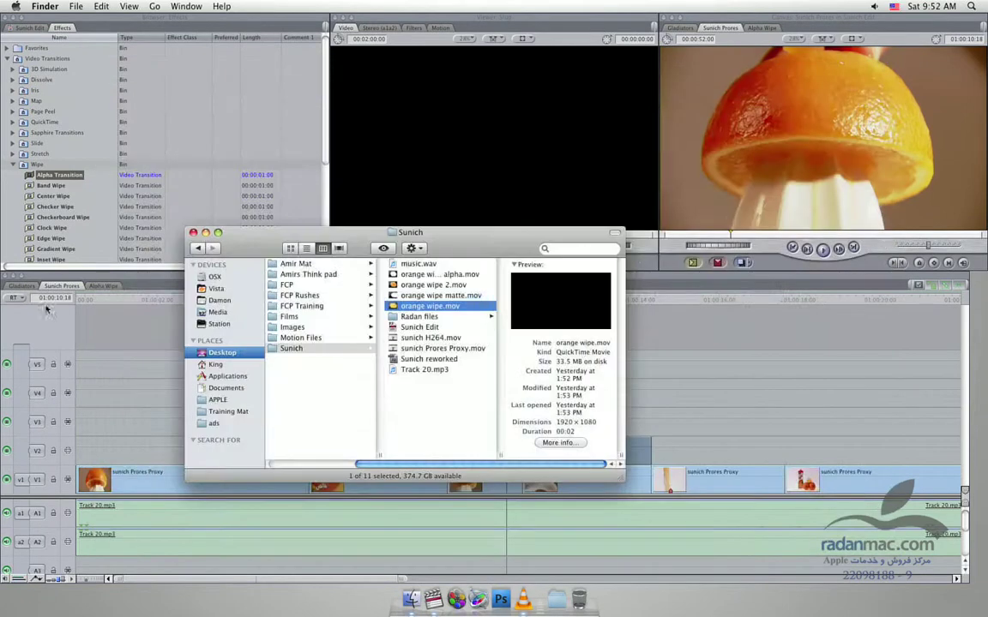
pyautogui.click(86, 245)
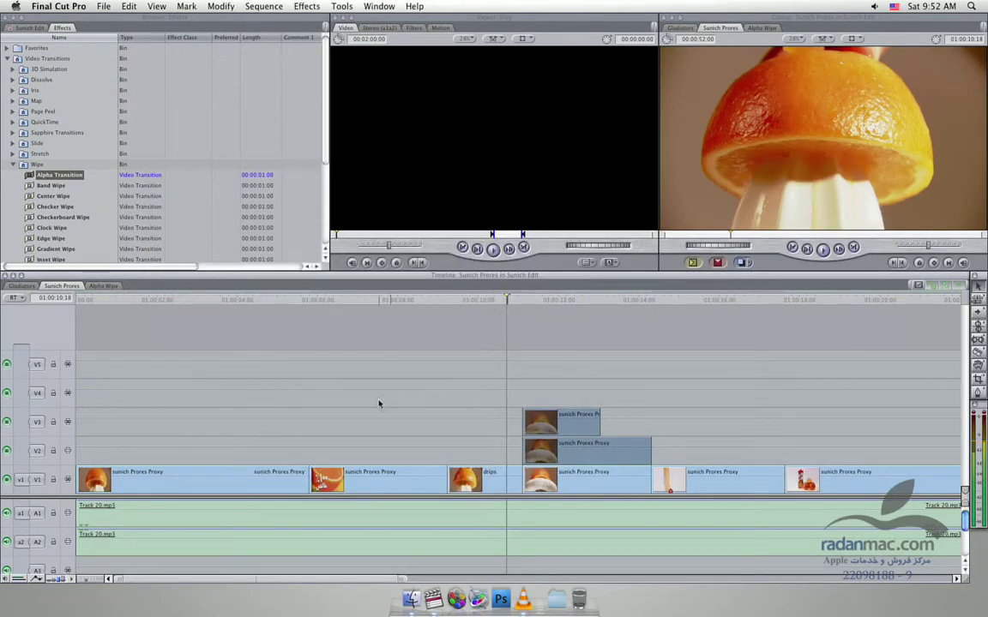
pyautogui.moveTo(315, 300); pyautogui.dragTo(289, 300)
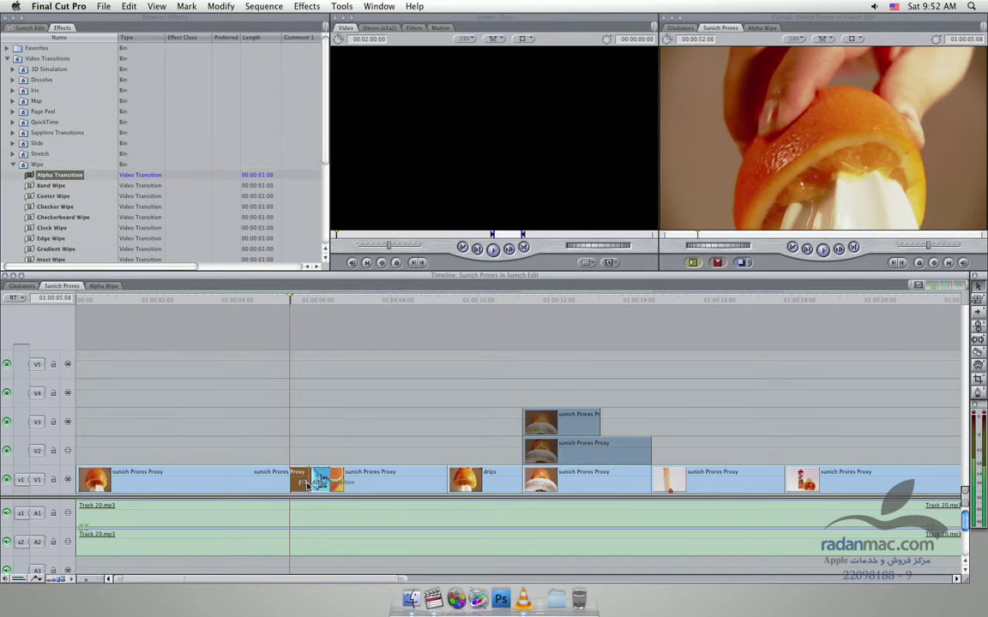
pyautogui.moveTo(110, 223); pyautogui.dragTo(307, 486)
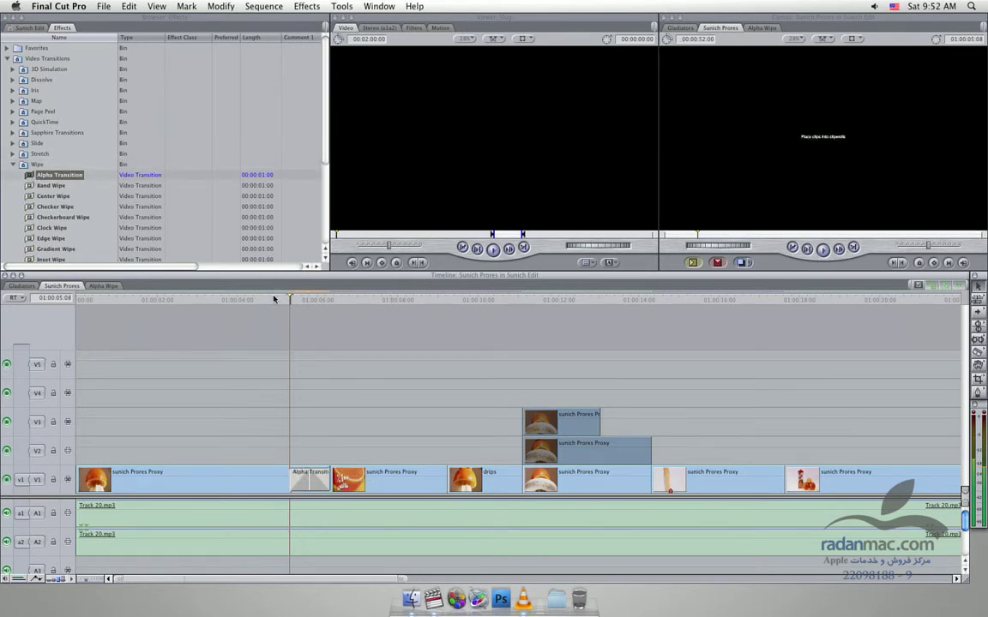
pyautogui.click(275, 299)
pyautogui.press('space')
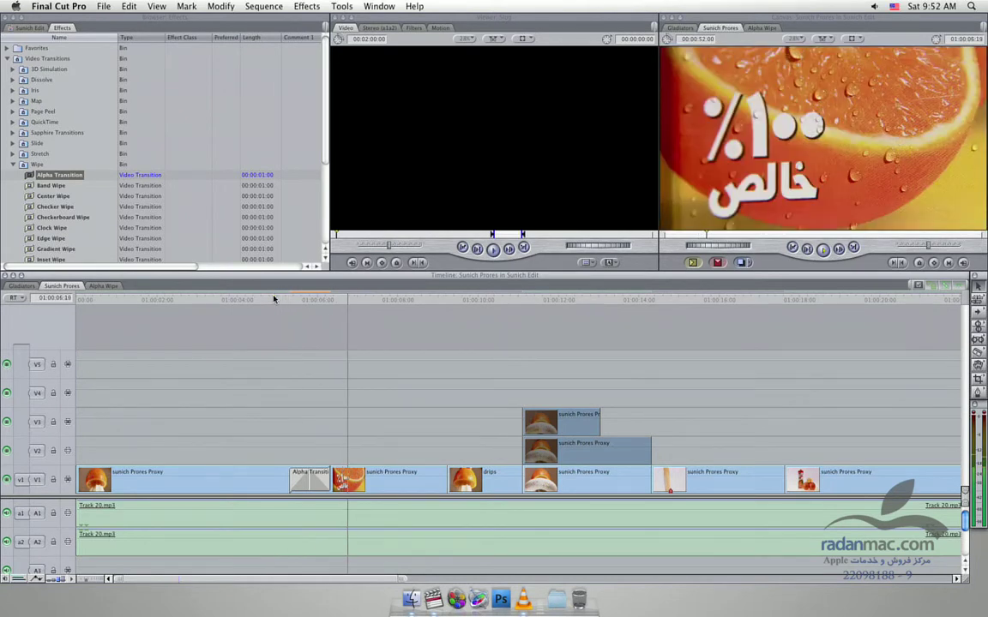
pyautogui.click(274, 300)
pyautogui.press('space')
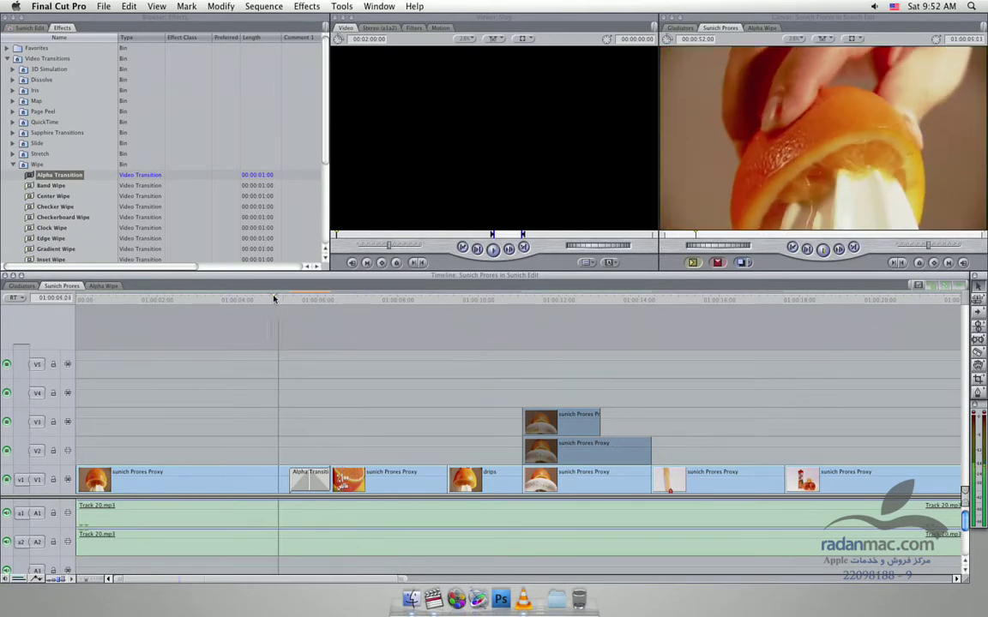
pyautogui.moveTo(309, 300)
pyautogui.mouseDown()
pyautogui.moveTo(339, 300)
pyautogui.moveTo(286, 324)
pyautogui.moveTo(309, 326)
pyautogui.mouseUp()
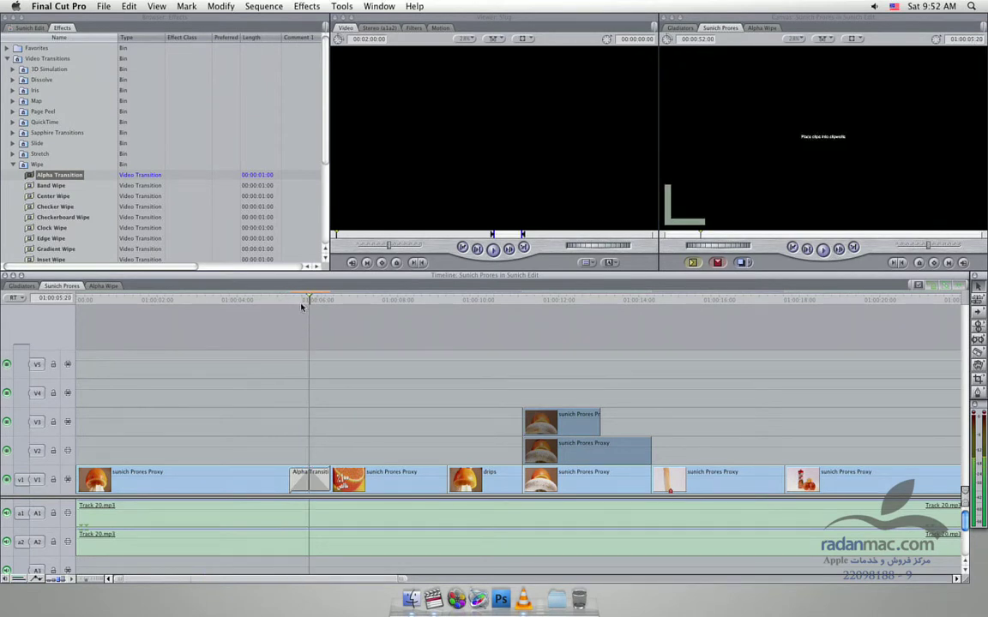
pyautogui.click(300, 306)
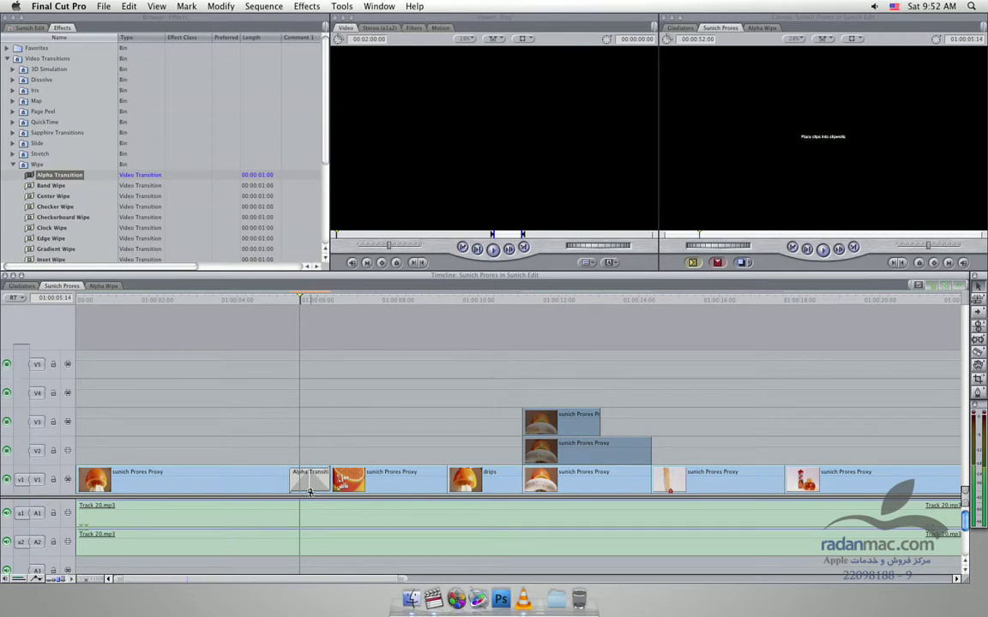
pyautogui.click(327, 162)
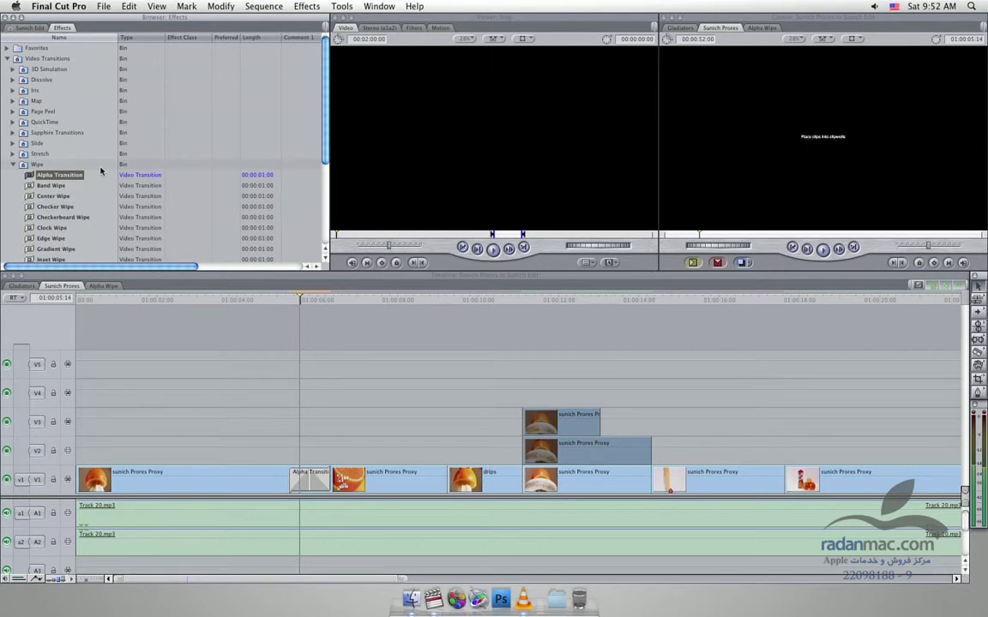
pyautogui.click(280, 301)
pyautogui.moveTo(279, 302); pyautogui.dragTo(334, 304)
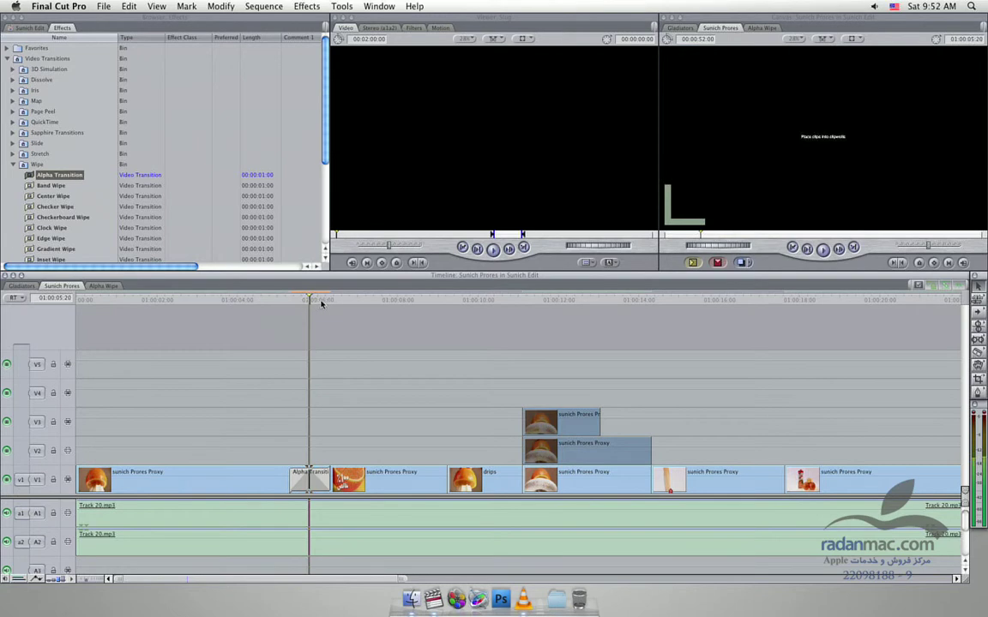
pyautogui.moveTo(334, 303); pyautogui.dragTo(279, 304)
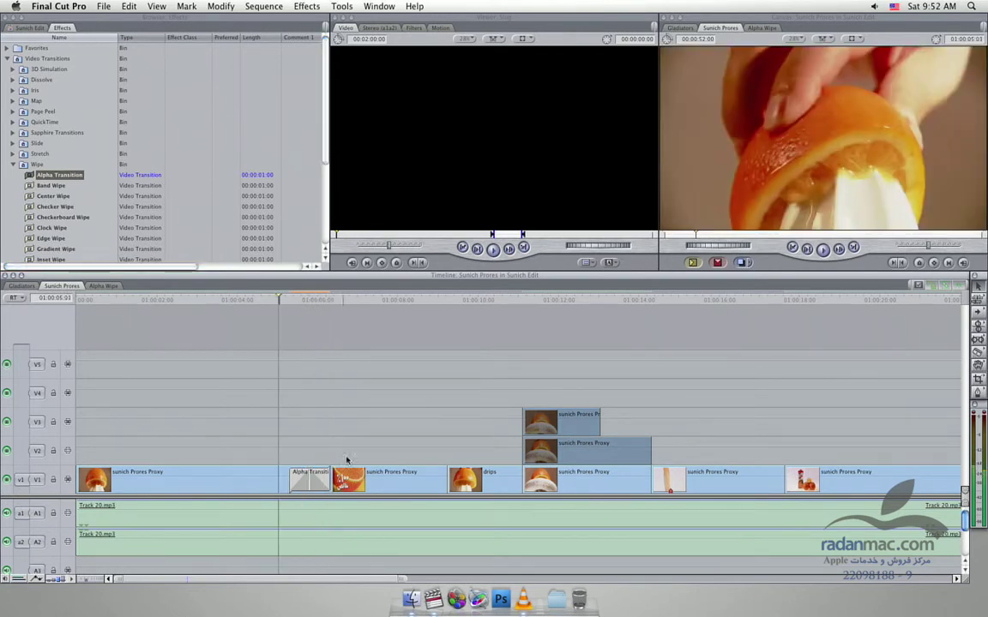
pyautogui.doubleClick(321, 485)
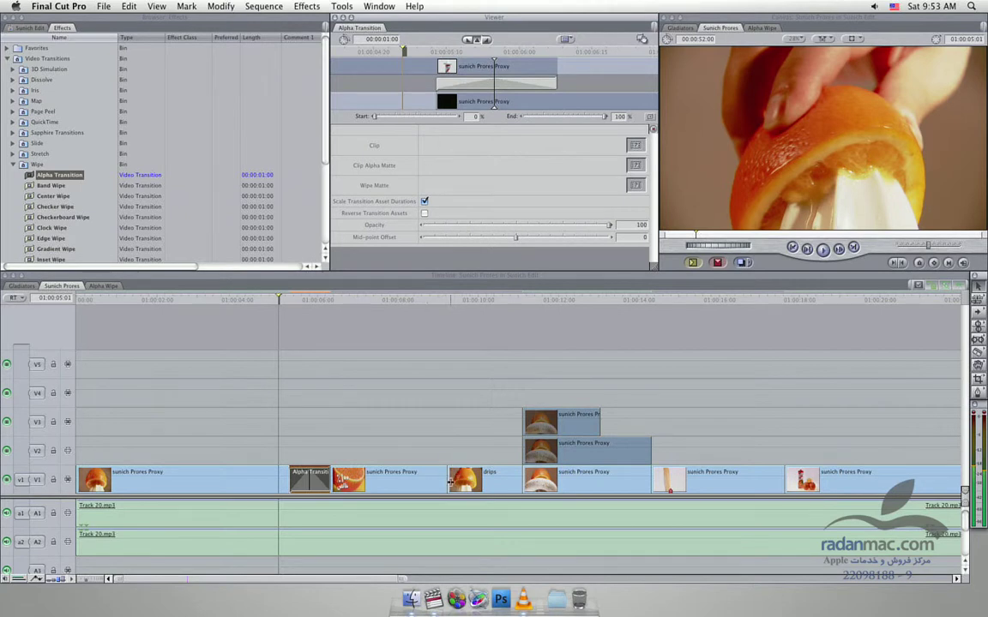
# Bring the Finder window with the Sunich folder in front of Final Cut Pro.
pyautogui.click(413, 596)
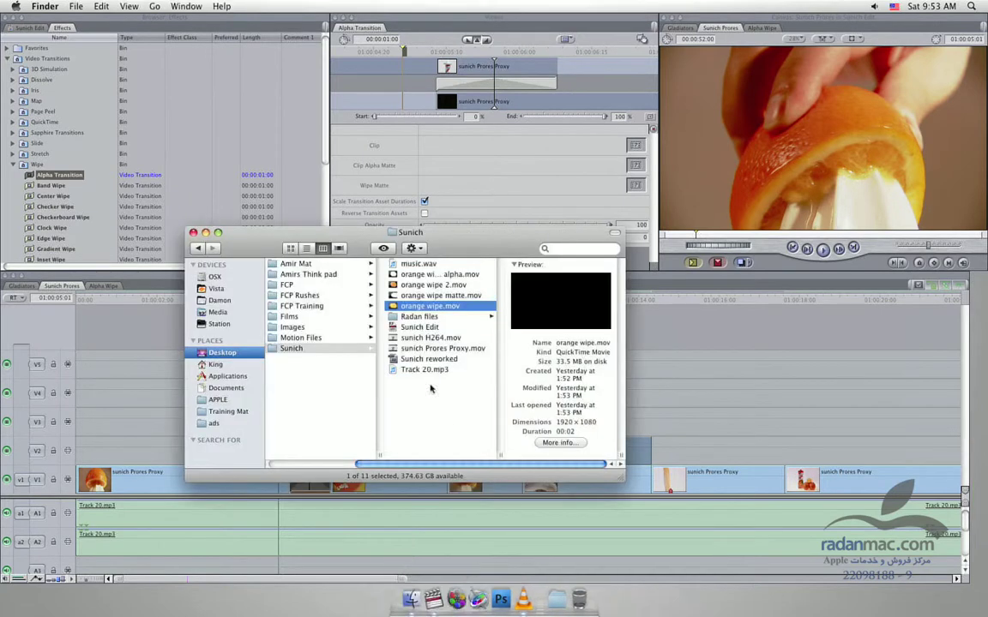
# Play orange wipe.mov in Quick Look, close the preview, and go back to Final Cut Pro.
pyautogui.press('space')
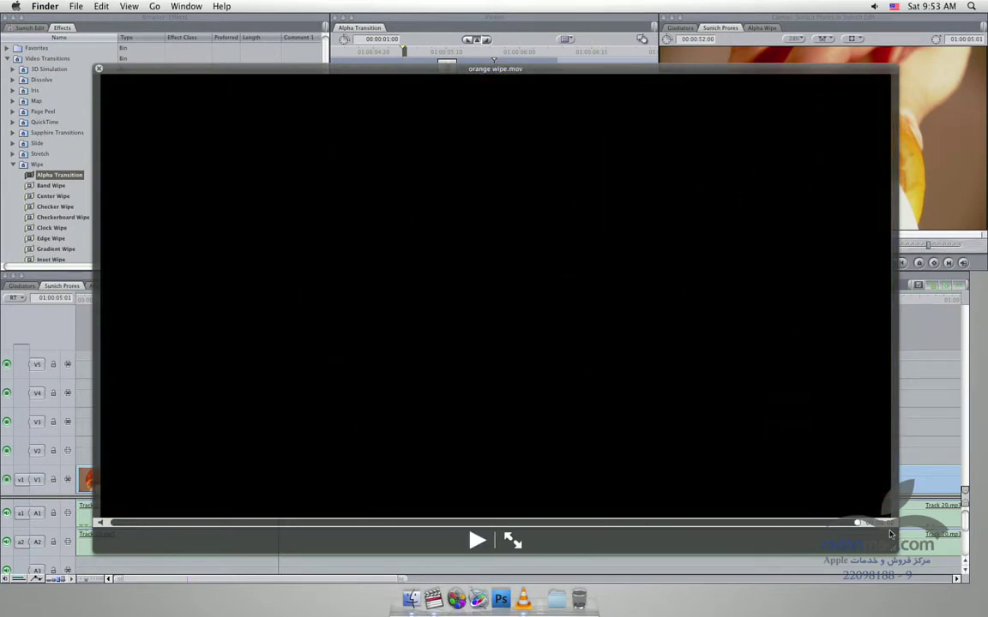
pyautogui.press('space')
pyautogui.click(131, 275)
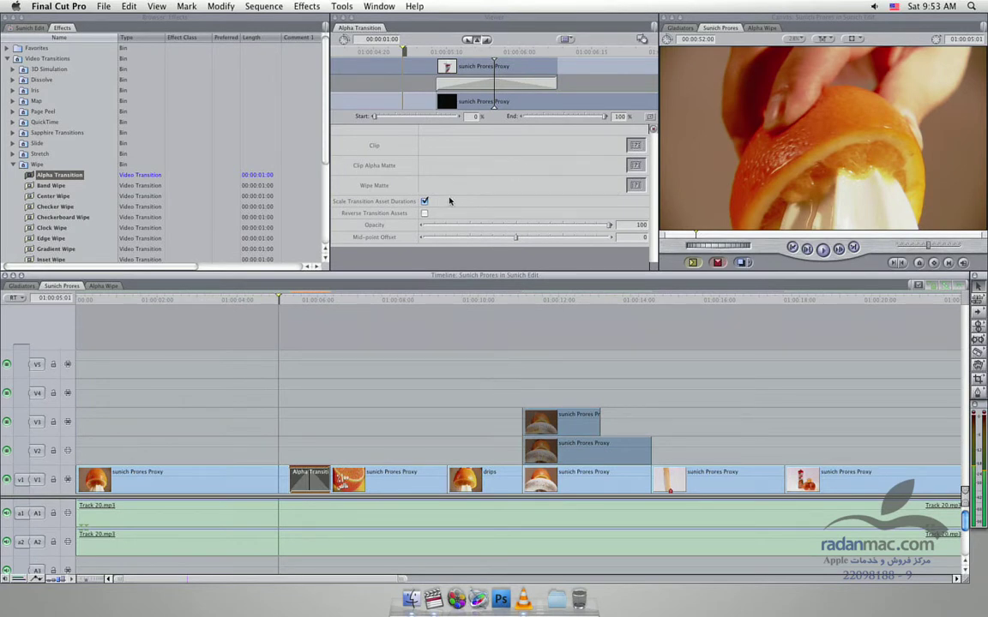
pyautogui.click(103, 286)
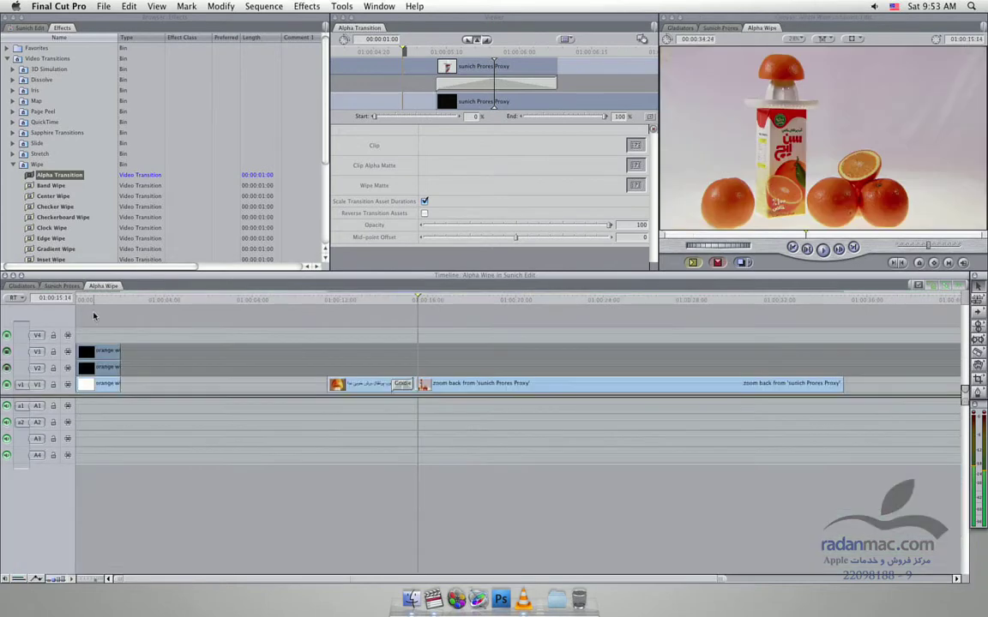
pyautogui.moveTo(92, 309); pyautogui.dragTo(82, 311)
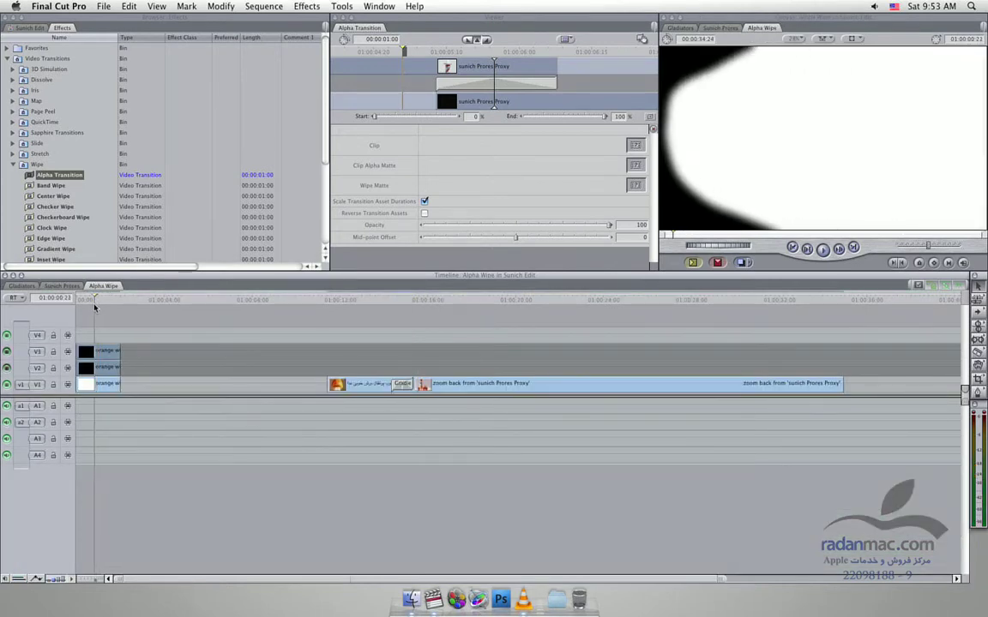
pyautogui.moveTo(103, 299); pyautogui.dragTo(96, 304)
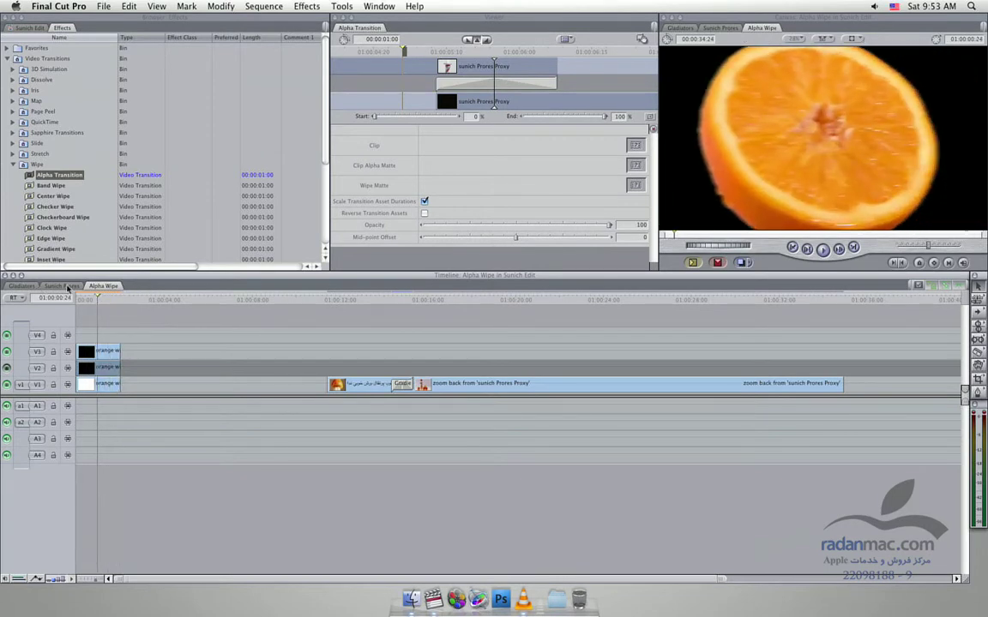
pyautogui.click(68, 286)
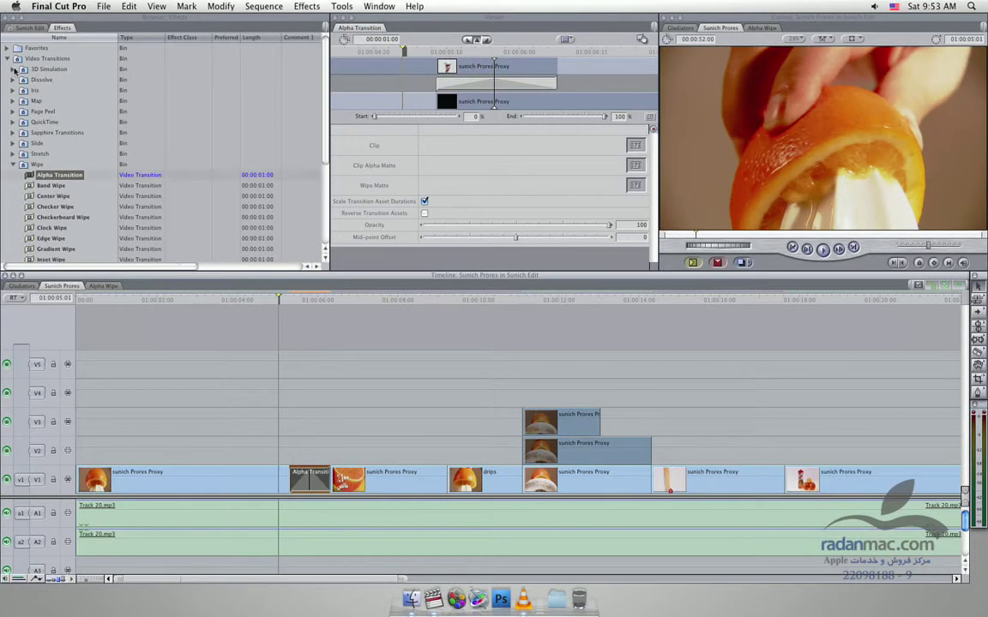
pyautogui.click(26, 28)
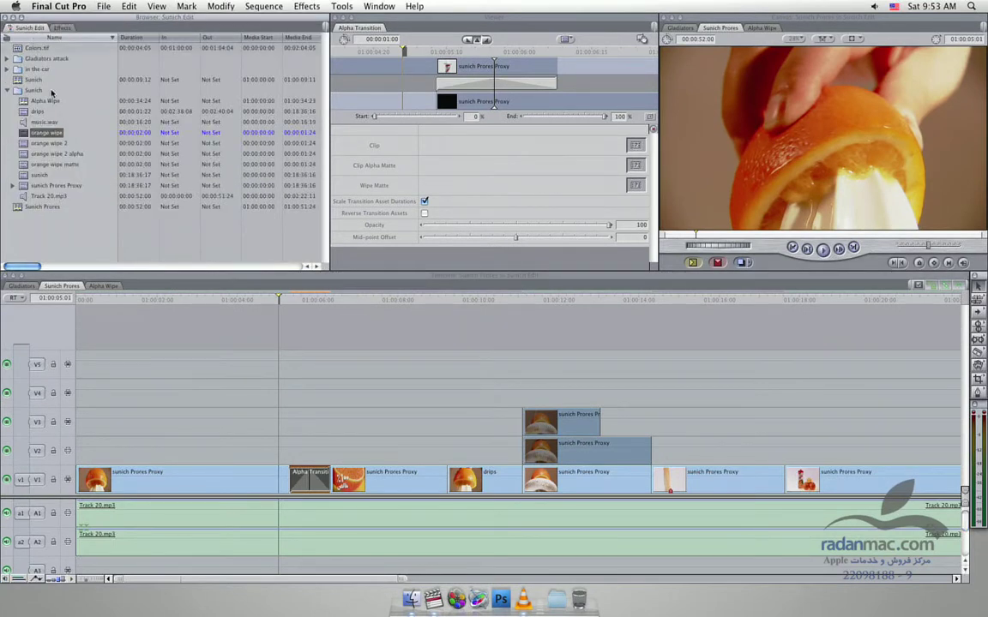
# Preview orange wipe 2, then drag it into the Alpha Transition's Clip well.
pyautogui.doubleClick(49, 142)
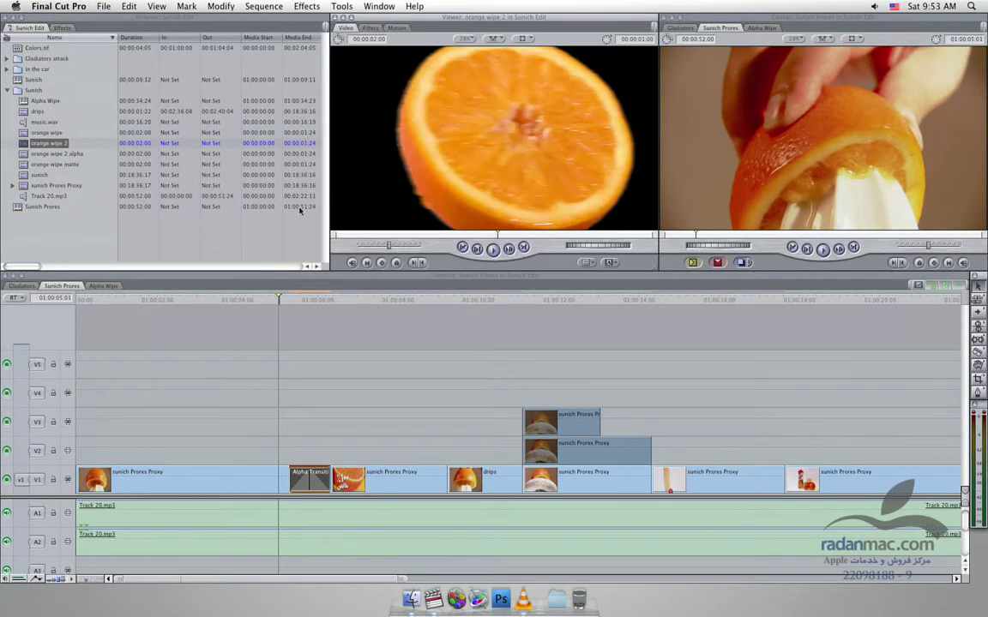
pyautogui.moveTo(498, 234); pyautogui.dragTo(489, 236)
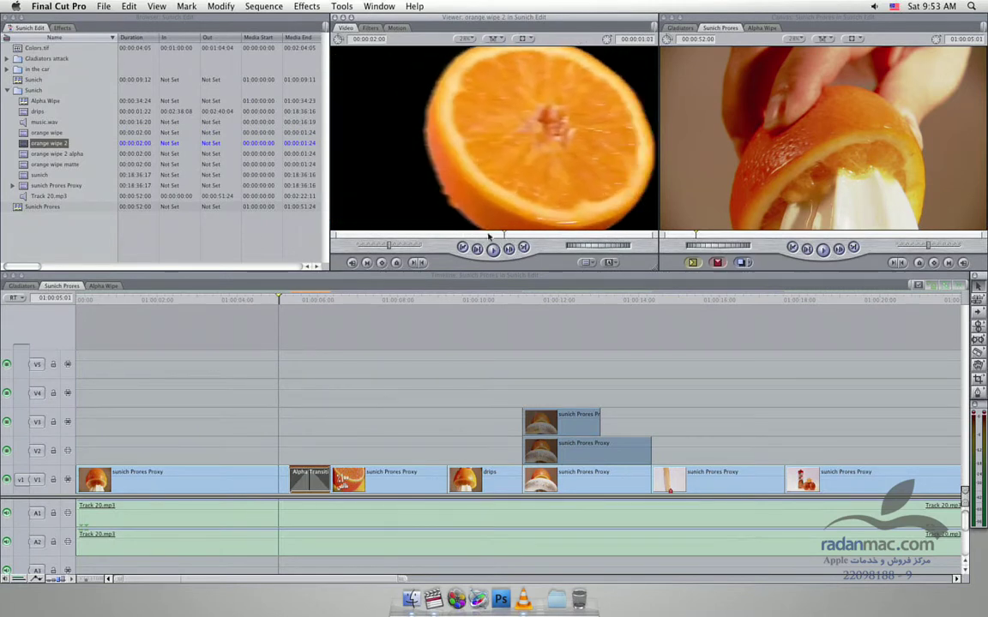
pyautogui.doubleClick(321, 480)
pyautogui.moveTo(26, 145); pyautogui.dragTo(637, 147)
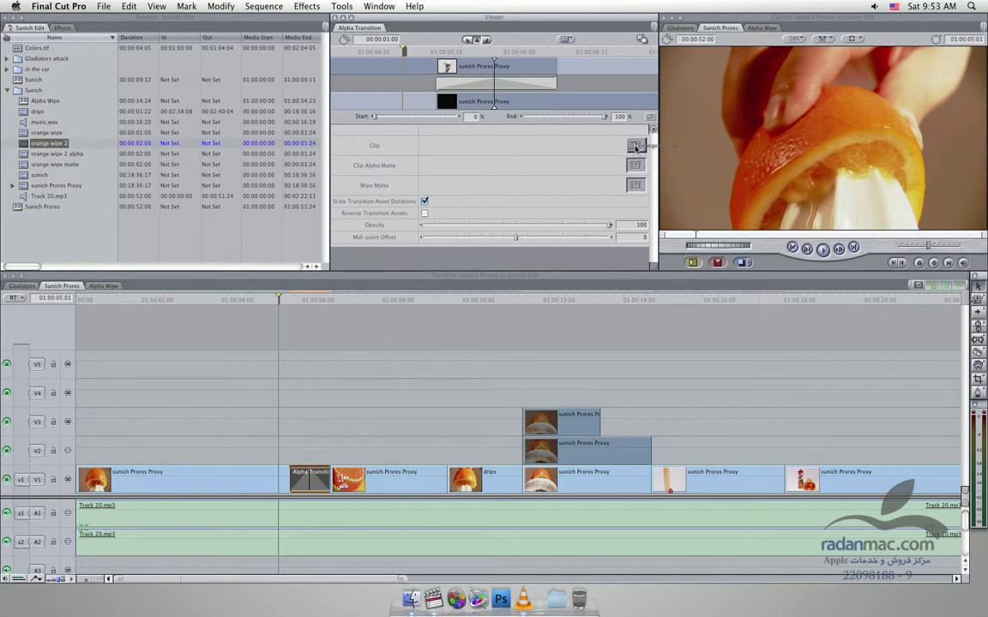
pyautogui.moveTo(637, 148); pyautogui.dragTo(637, 147)
pyautogui.click(297, 320)
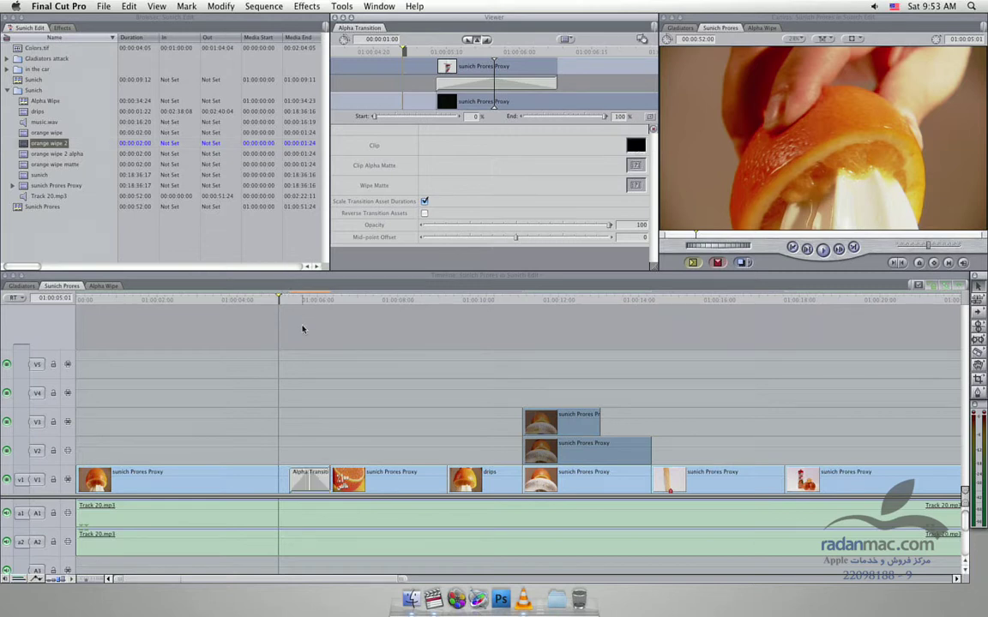
# Step and scrub through the Alpha Transition on V1, then open orange wipe 2 in the Viewer.
pyautogui.press('Right')
pyautogui.press('Right')
pyautogui.press('Right')
pyautogui.press('Right')
pyautogui.press('Right')
pyautogui.press('Right')
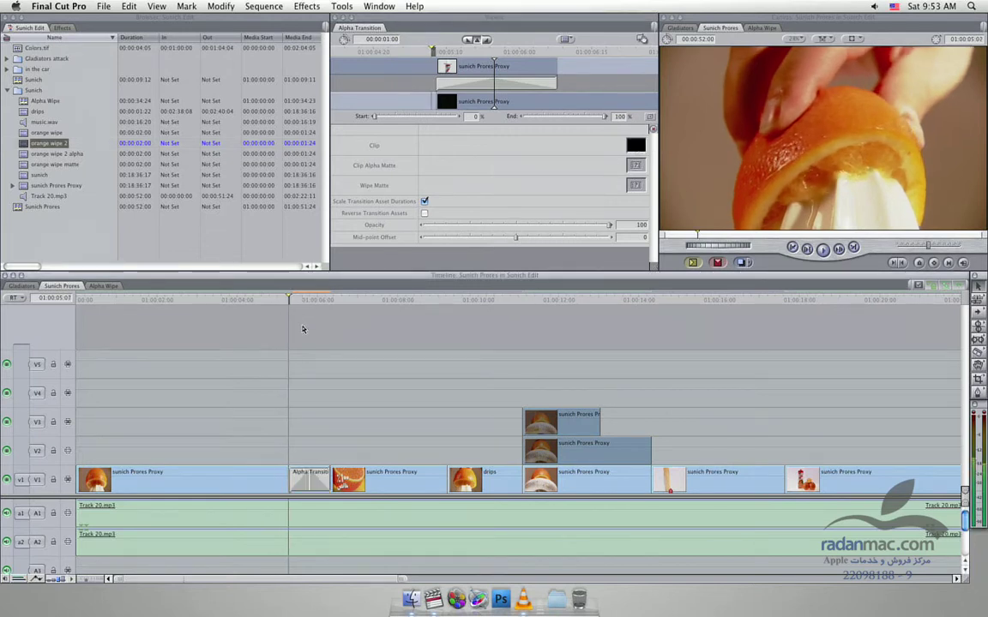
pyautogui.press('Right')
pyautogui.press('Right')
pyautogui.press('Right')
pyautogui.press('Right')
pyautogui.press('Right')
pyautogui.press('Right')
pyautogui.press('Right')
pyautogui.press('Right')
pyautogui.press('Right')
pyautogui.press('Right')
pyautogui.press('Right')
pyautogui.press('Right')
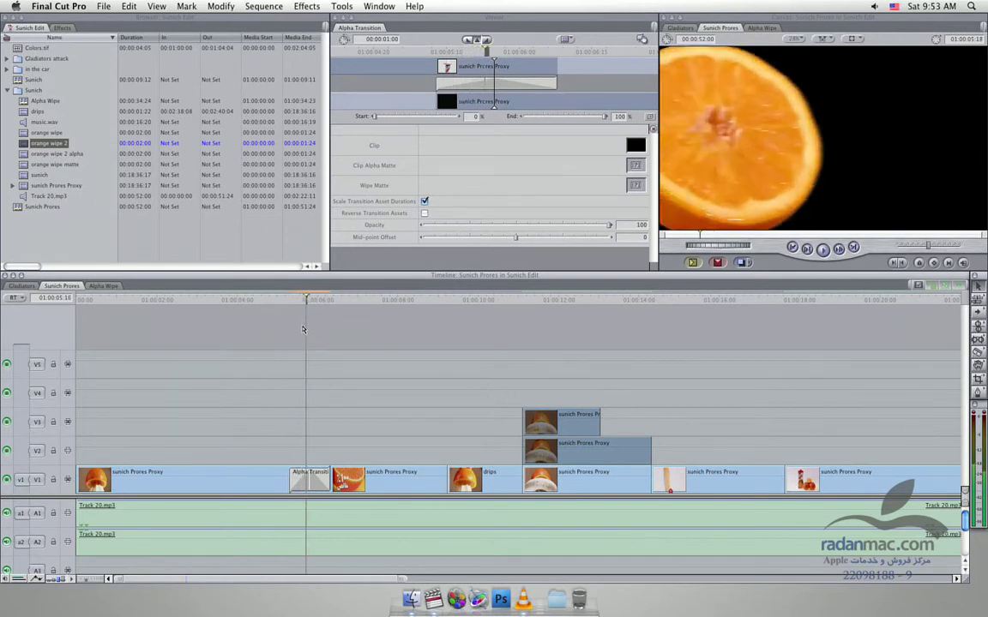
pyautogui.press('Right')
pyautogui.press('Right')
pyautogui.press('Right')
pyautogui.press('Right')
pyautogui.press('Right')
pyautogui.press('Right')
pyautogui.press('Right')
pyautogui.press('Right')
pyautogui.press('Right')
pyautogui.press('Right')
pyautogui.press('Right')
pyautogui.press('Right')
pyautogui.press('Right')
pyautogui.press('Right')
pyautogui.press('Right')
pyautogui.press('Right')
pyautogui.press('Right')
pyautogui.press('Right')
pyautogui.press('Right')
pyautogui.press('Right')
pyautogui.press('Right')
pyautogui.press('Up')
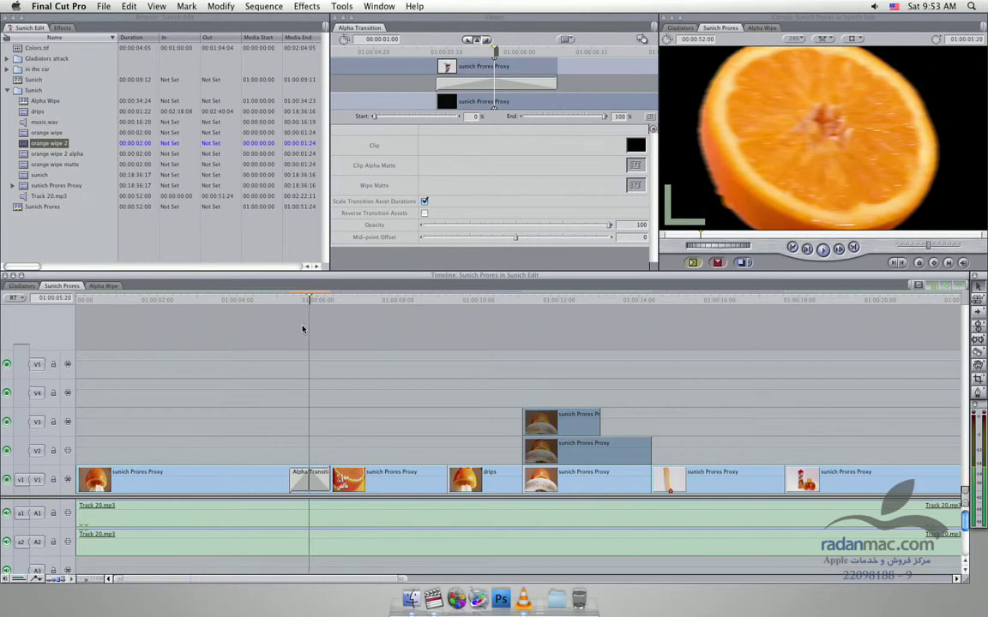
pyautogui.press('Home')
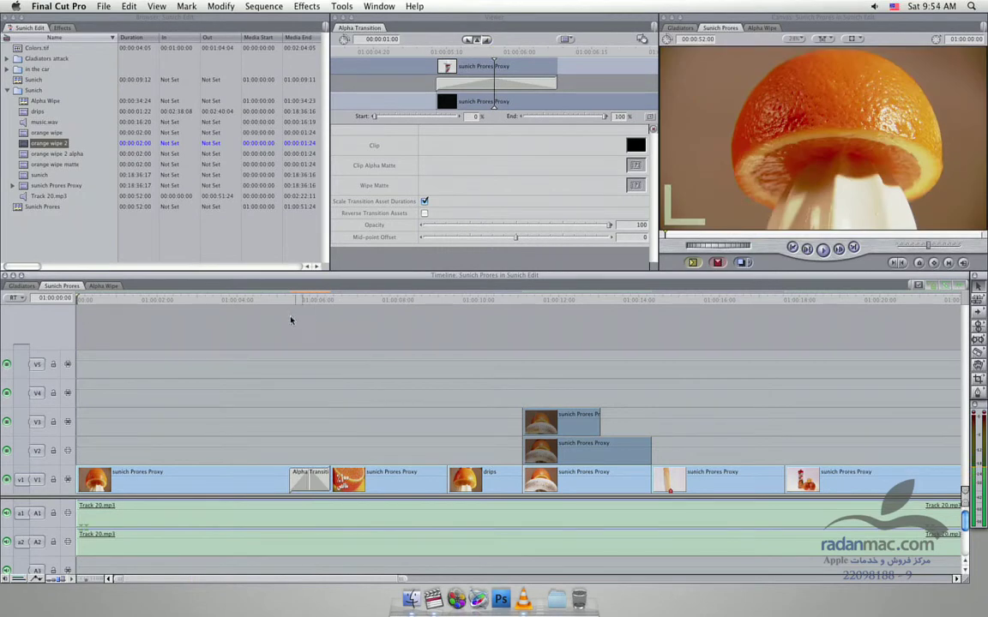
pyautogui.moveTo(282, 300); pyautogui.dragTo(306, 302)
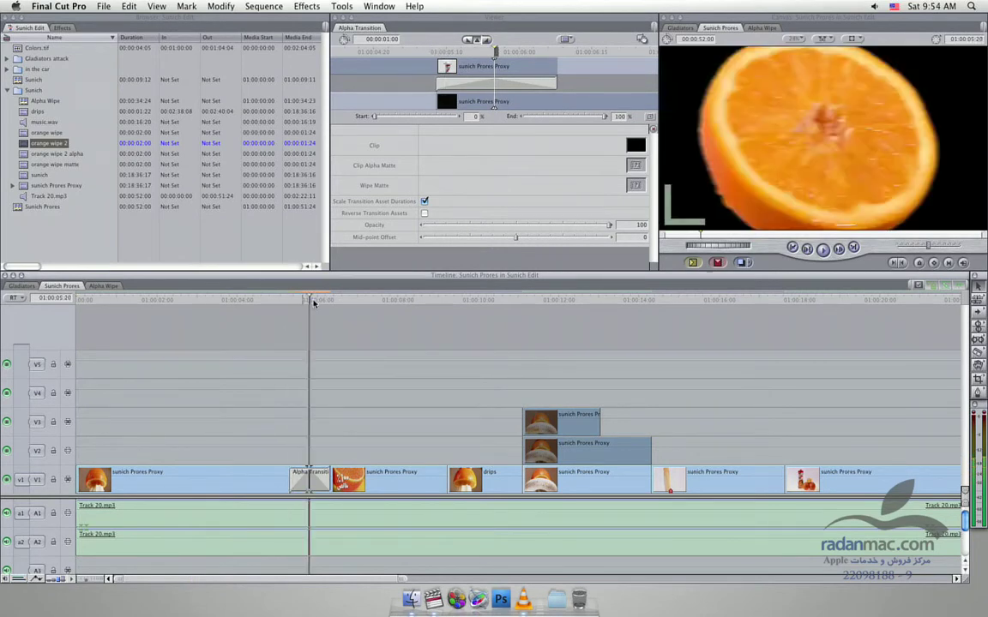
pyautogui.moveTo(306, 302); pyautogui.dragTo(308, 302)
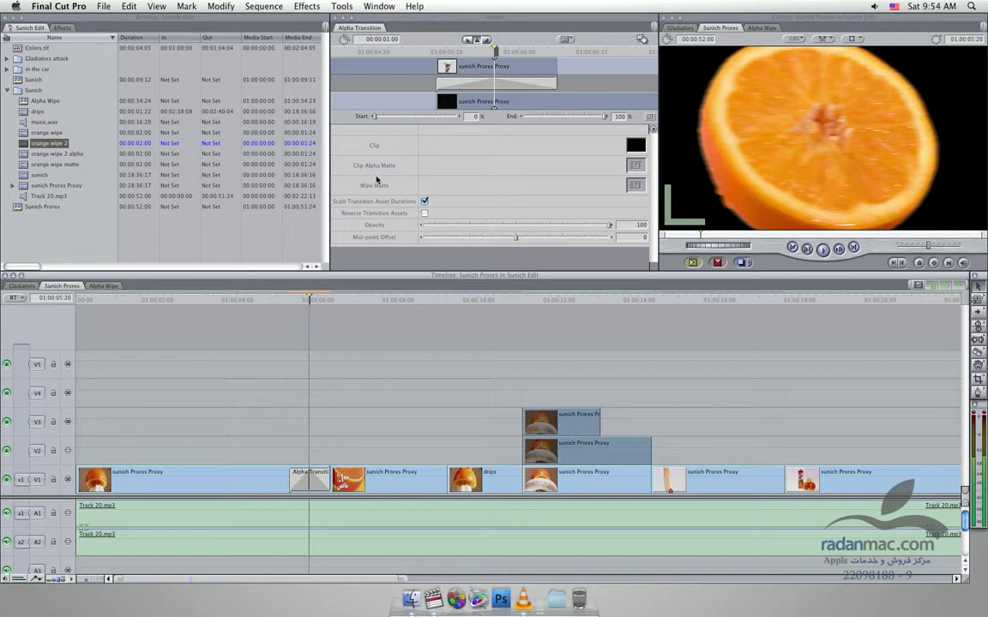
pyautogui.doubleClick(23, 145)
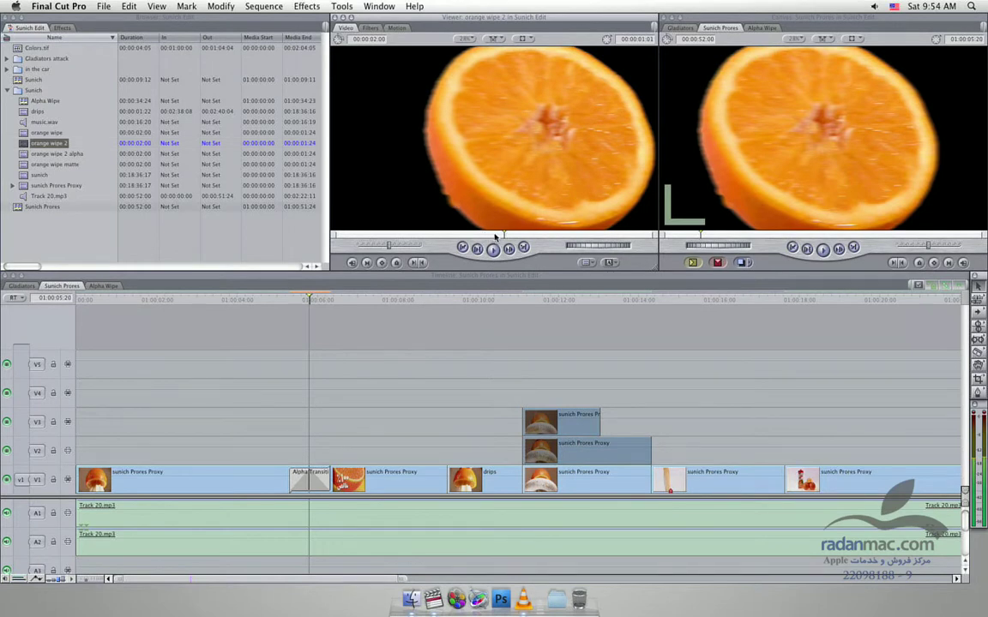
# Scrub the orange wipe 2 clip in the Viewer to see the moving orange half.
pyautogui.moveTo(494, 237); pyautogui.dragTo(478, 237)
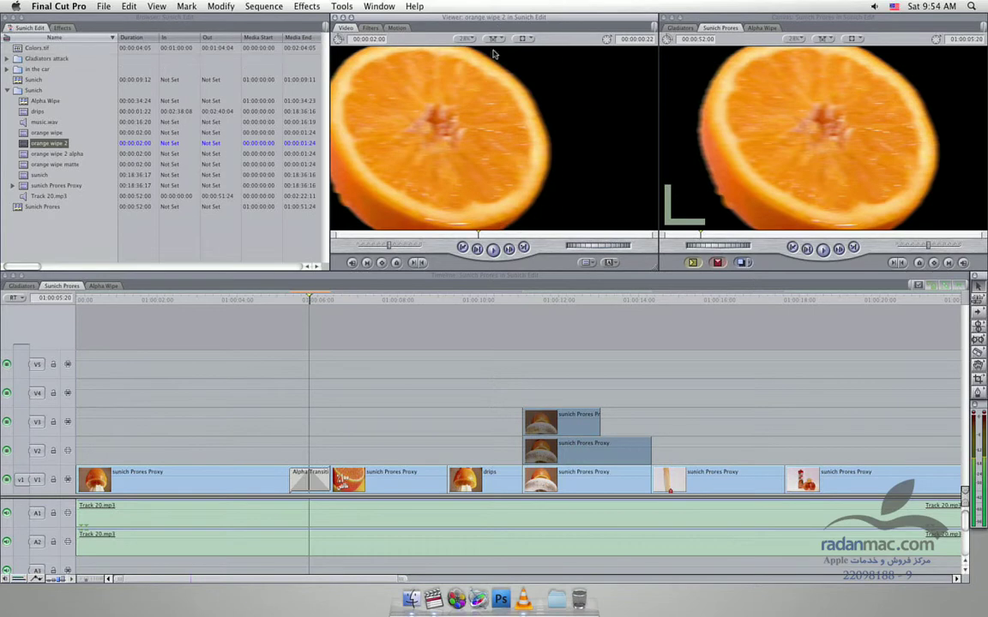
pyautogui.moveTo(479, 237); pyautogui.dragTo(490, 241)
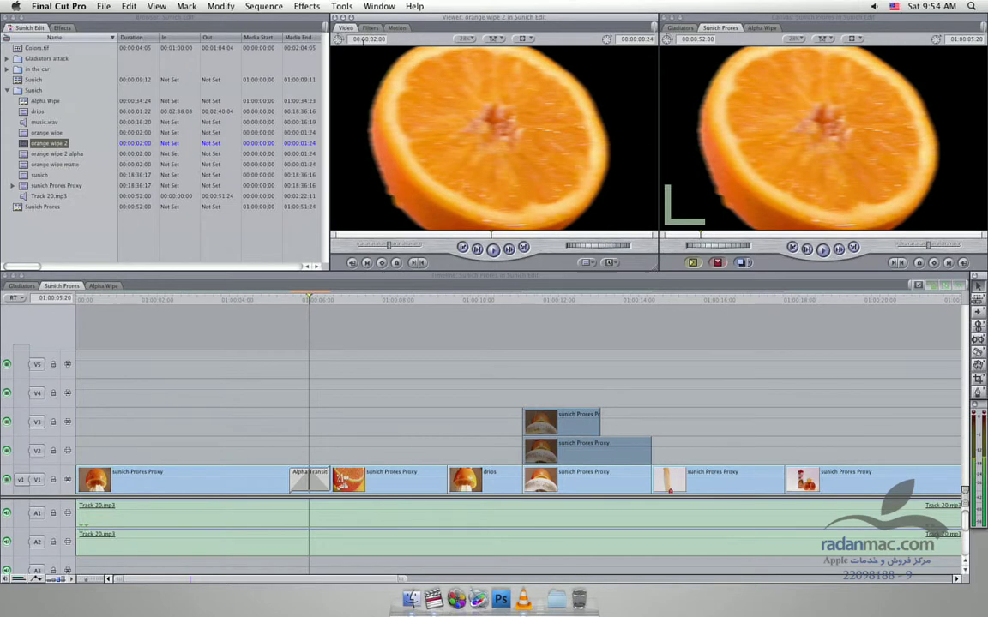
# Open orange wipe 2 alpha in the Viewer and inspect its matte, motion and filters.
pyautogui.click(24, 154)
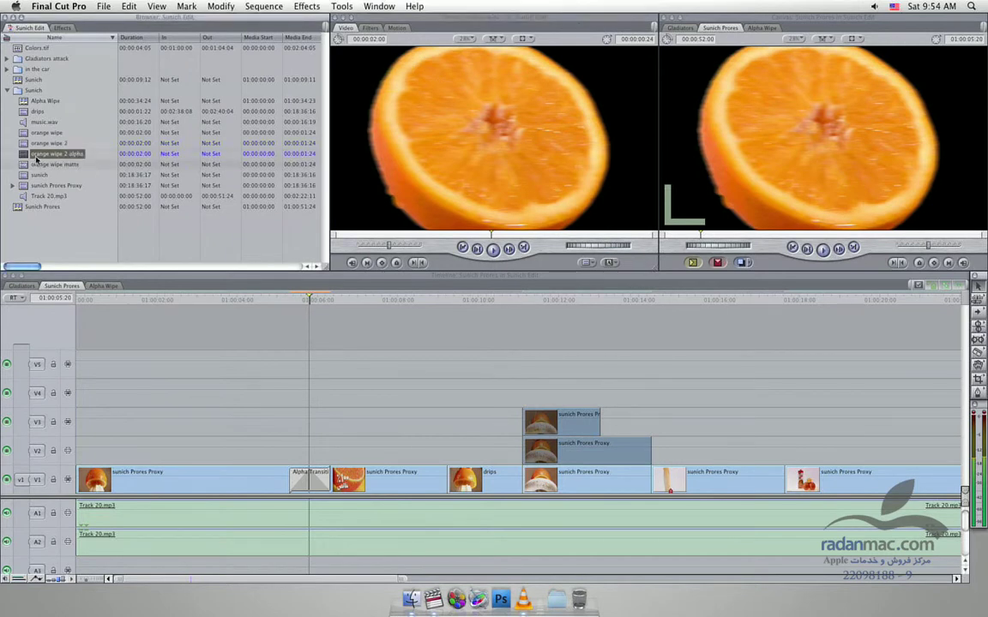
pyautogui.doubleClick(23, 157)
pyautogui.moveTo(430, 233)
pyautogui.mouseDown()
pyautogui.moveTo(402, 235)
pyautogui.moveTo(516, 235)
pyautogui.moveTo(484, 235)
pyautogui.mouseUp()
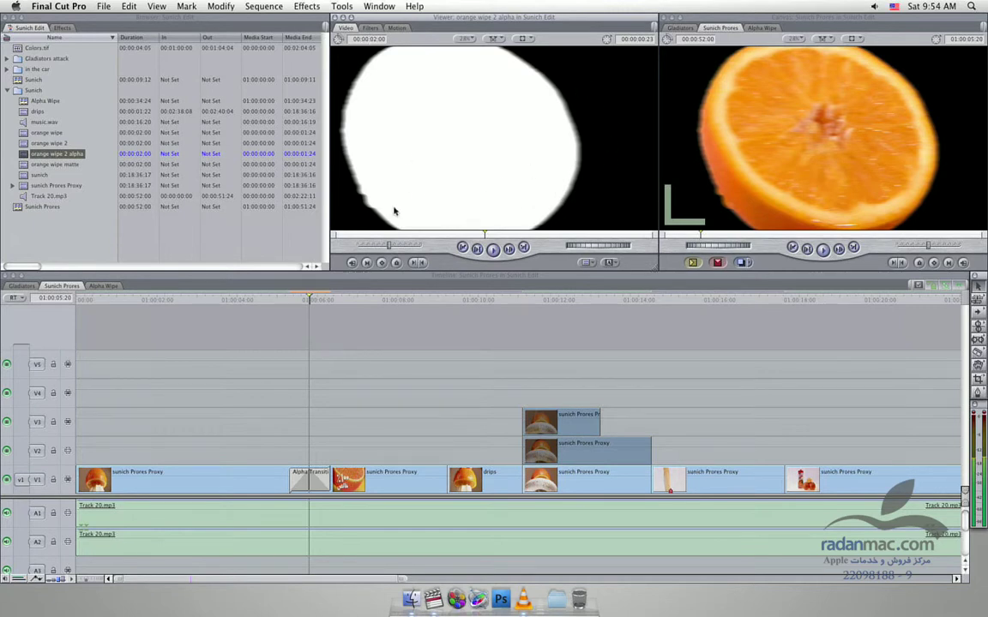
pyautogui.moveTo(314, 298)
pyautogui.mouseDown()
pyautogui.moveTo(297, 309)
pyautogui.moveTo(310, 301)
pyautogui.mouseUp()
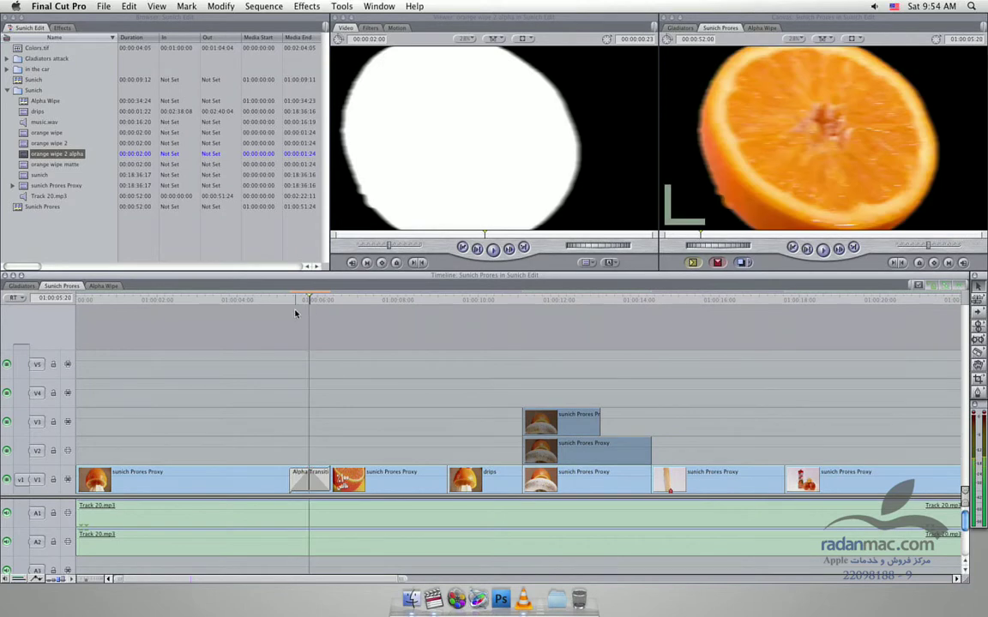
pyautogui.click(396, 30)
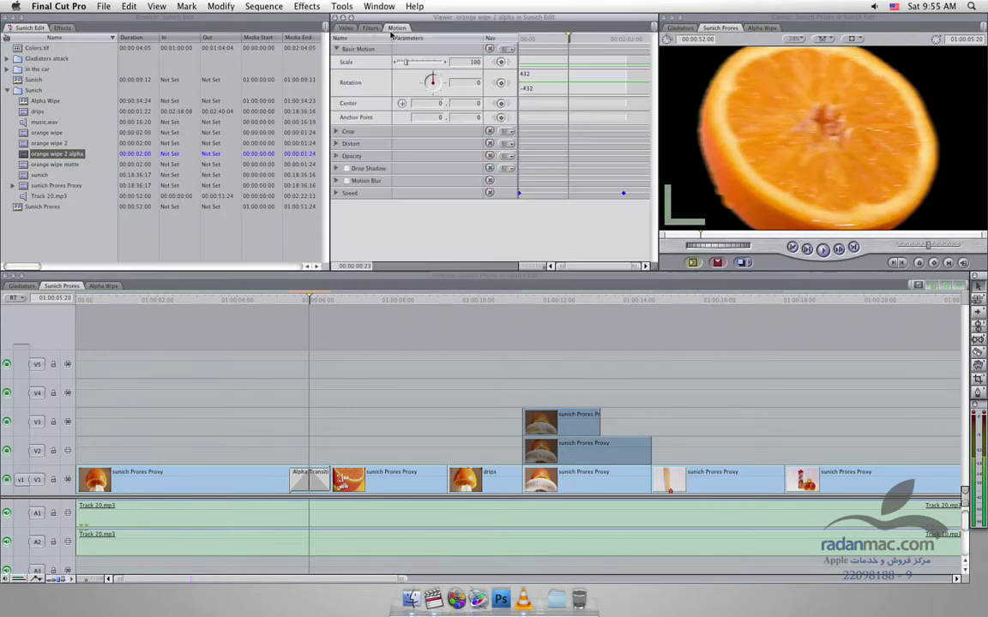
pyautogui.click(371, 29)
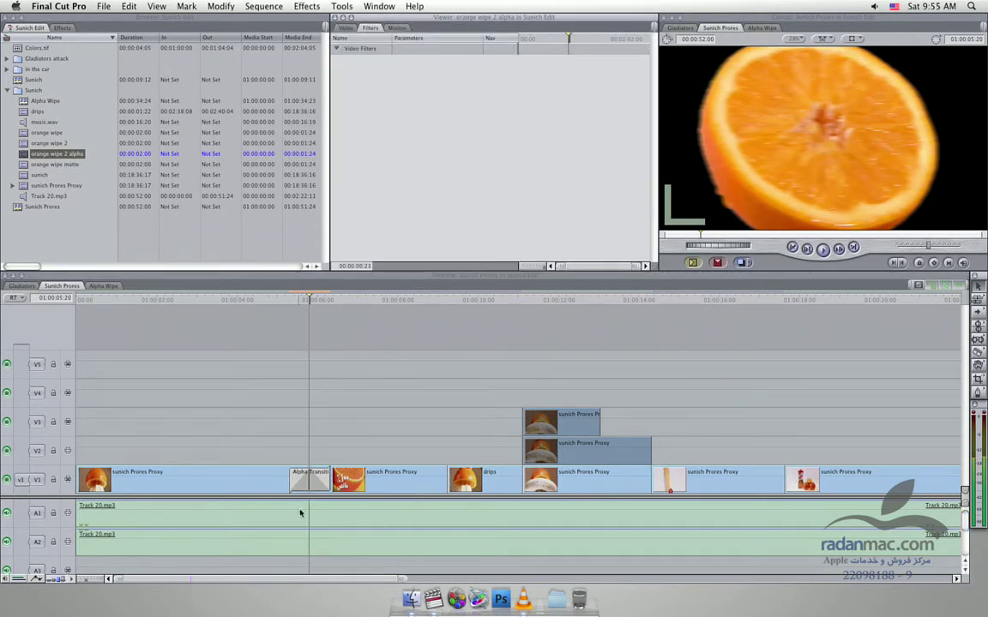
# Drag orange wipe 2 alpha into the Alpha Transition's Clip Alpha Matte well.
pyautogui.doubleClick(308, 479)
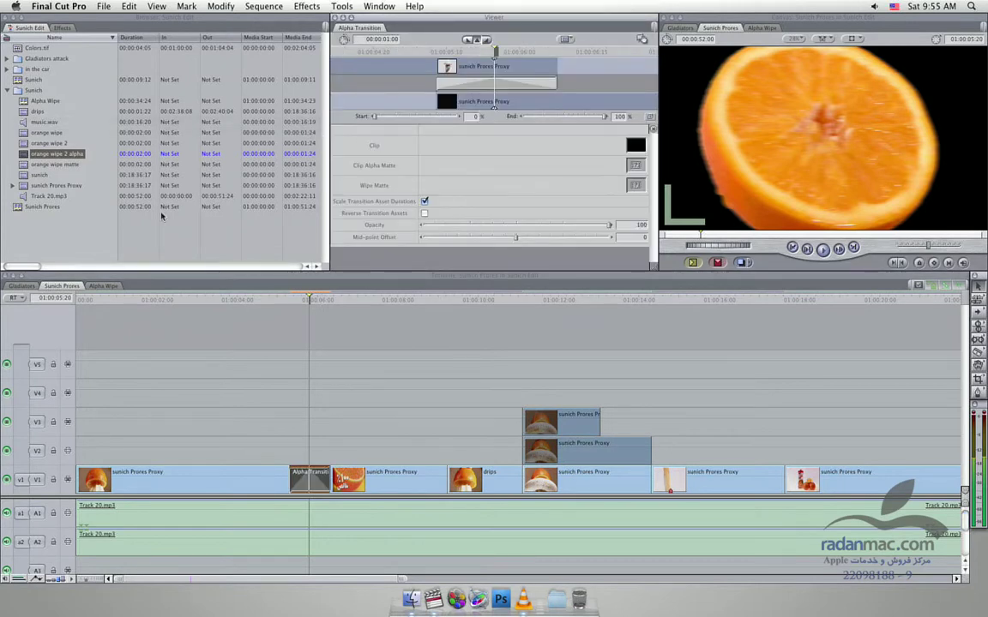
pyautogui.moveTo(27, 152); pyautogui.dragTo(612, 192)
pyautogui.moveTo(612, 193); pyautogui.dragTo(636, 165)
pyautogui.click(283, 301)
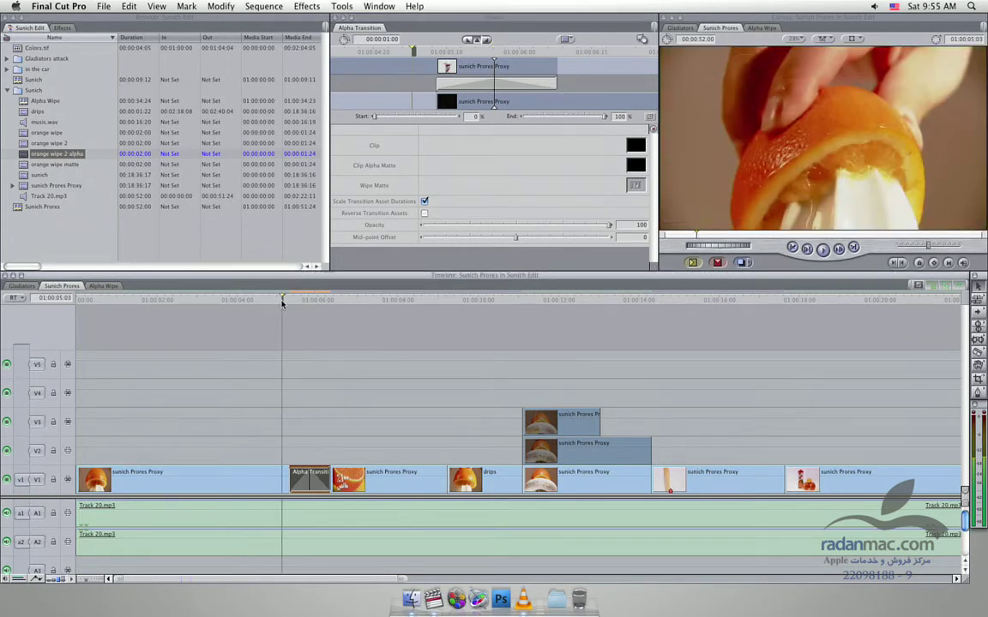
pyautogui.press('Right')
pyautogui.press('Right')
pyautogui.press('Right')
pyautogui.press('Right')
pyautogui.press('Right')
pyautogui.press('Right')
pyautogui.press('Right')
pyautogui.press('Right')
pyautogui.press('Right')
pyautogui.press('Right')
pyautogui.press('Right')
pyautogui.press('Right')
pyautogui.press('Right')
pyautogui.press('Right')
pyautogui.press('Right')
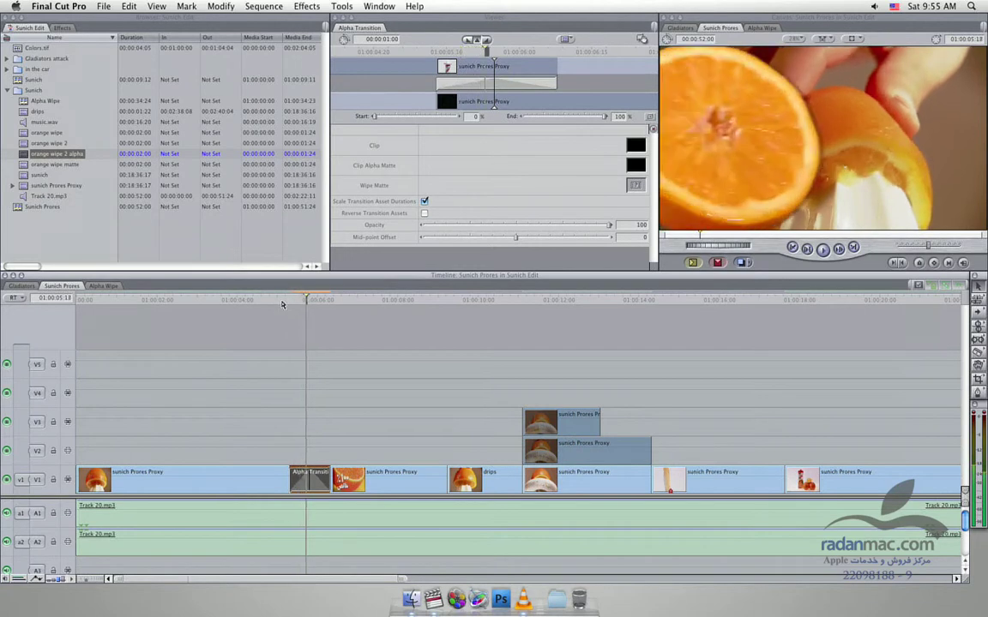
pyautogui.press('Right')
pyautogui.press('Right')
pyautogui.press('Right')
pyautogui.press('Right')
pyautogui.press('Right')
pyautogui.press('Right')
pyautogui.press('Right')
pyautogui.press('Right')
pyautogui.press('Right')
pyautogui.press('Right')
pyautogui.press('Right')
pyautogui.press('Right')
pyautogui.press('Right')
pyautogui.press('Right')
pyautogui.press('Right')
pyautogui.press('Left')
pyautogui.press('Left')
pyautogui.press('Left')
pyautogui.press('Left')
pyautogui.press('Left')
pyautogui.press('Left')
pyautogui.press('Left')
pyautogui.press('Left')
pyautogui.press('Left')
pyautogui.press('Left')
pyautogui.press('Left')
pyautogui.press('Left')
pyautogui.press('Left')
pyautogui.press('Left')
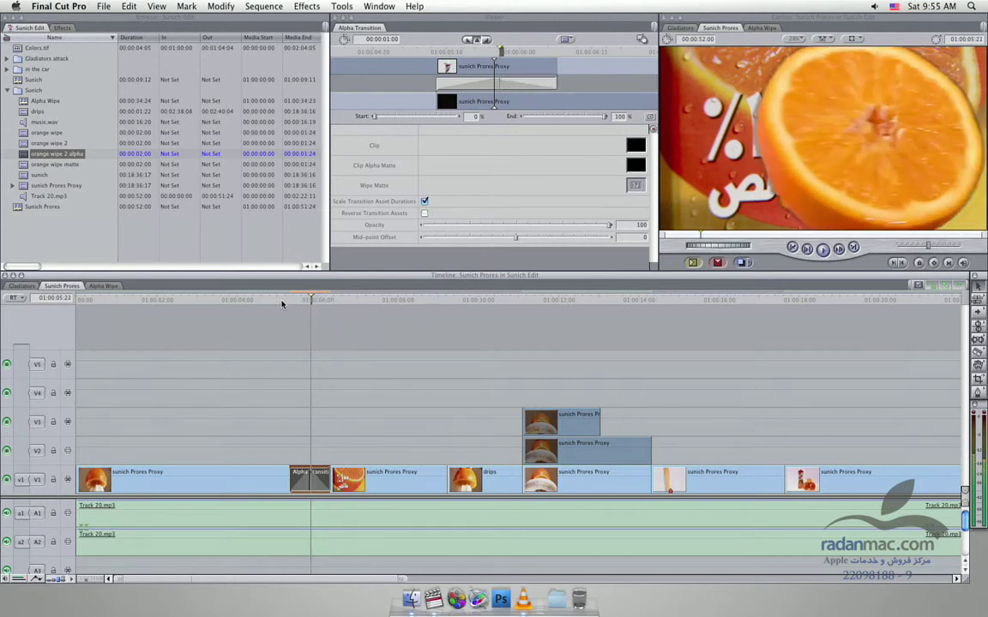
pyautogui.press('Left')
pyautogui.press('Left')
pyautogui.press('Left')
pyautogui.press('Left')
pyautogui.press('Left')
pyautogui.press('Left')
pyautogui.press('Left')
pyautogui.press('Left')
pyautogui.press('Left')
pyautogui.press('Left')
pyautogui.press('Left')
pyautogui.press('Left')
pyautogui.press('Left')
pyautogui.press('Right')
pyautogui.press('Right')
pyautogui.press('Right')
pyautogui.press('Right')
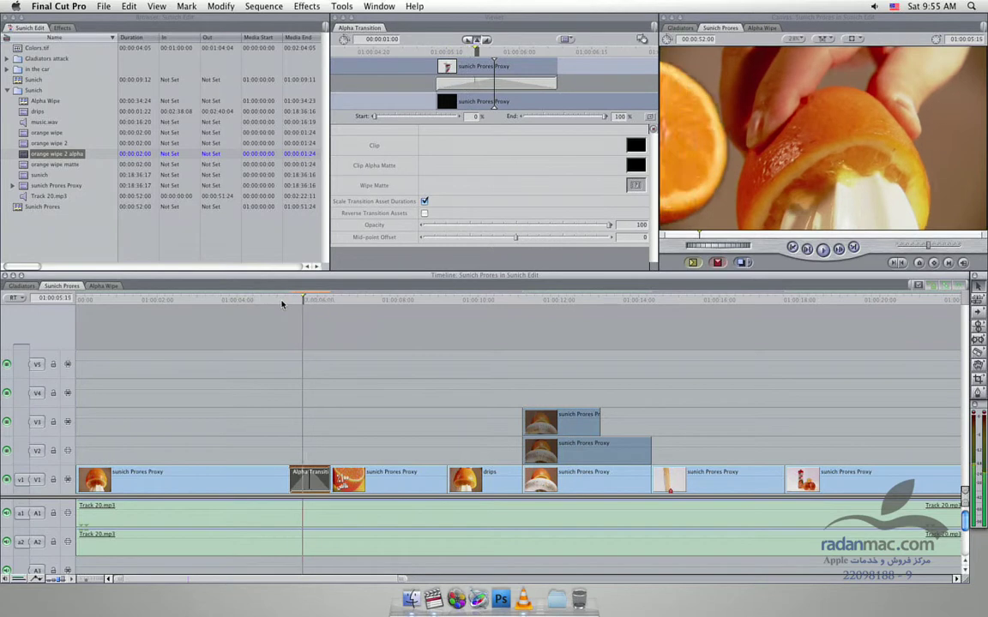
pyautogui.press('Right')
pyautogui.press('Right')
pyautogui.press('Right')
pyautogui.press('Right')
pyautogui.press('Right')
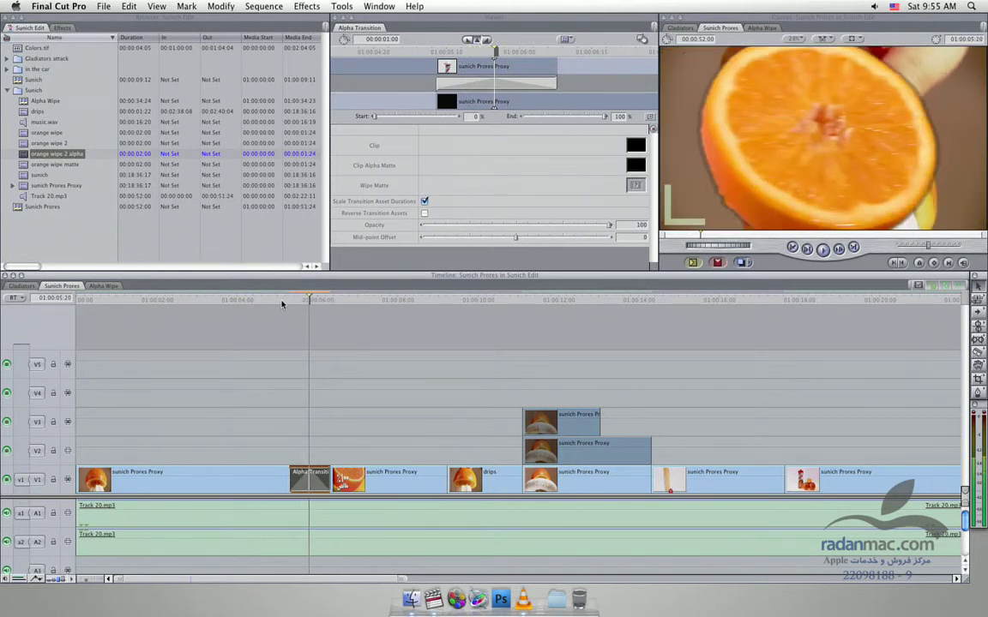
pyautogui.press('Right')
pyautogui.press('Right')
pyautogui.press('Right')
pyautogui.press('Left')
pyautogui.press('Right')
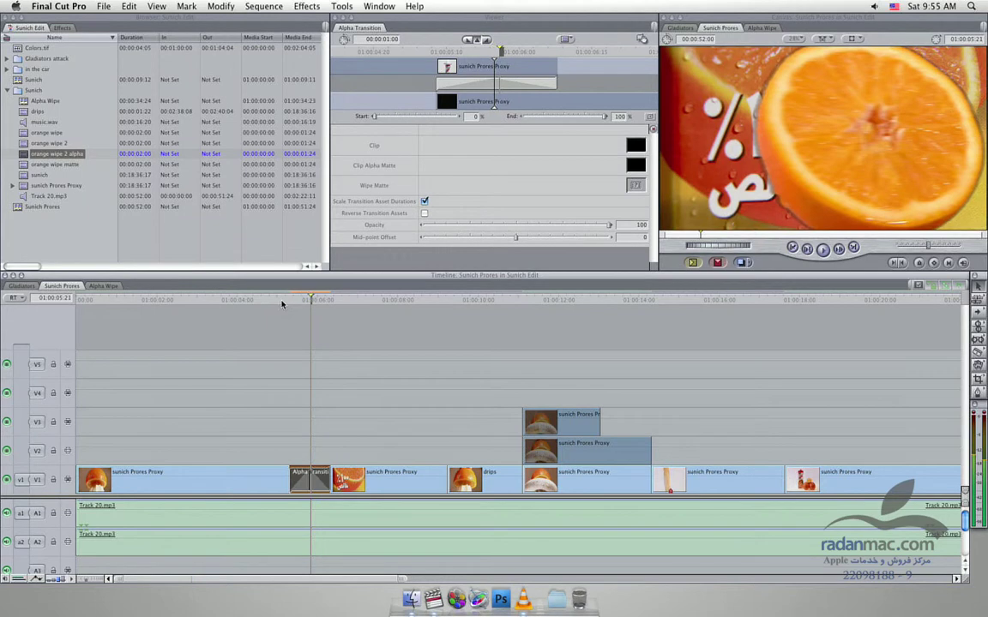
pyautogui.press('Right')
pyautogui.press('Right')
pyautogui.press('Right')
pyautogui.press('Right')
pyautogui.press('Right')
pyautogui.press('Down')
pyautogui.press('Down')
pyautogui.press('Down')
pyautogui.press('Down')
pyautogui.press('Up')
pyautogui.press('Up')
pyautogui.press('Up')
pyautogui.press('Up')
pyautogui.press('Up')
pyautogui.click(281, 300)
pyautogui.press('space')
pyautogui.press('Left')
pyautogui.press('Left')
pyautogui.press('Left')
pyautogui.press('Left')
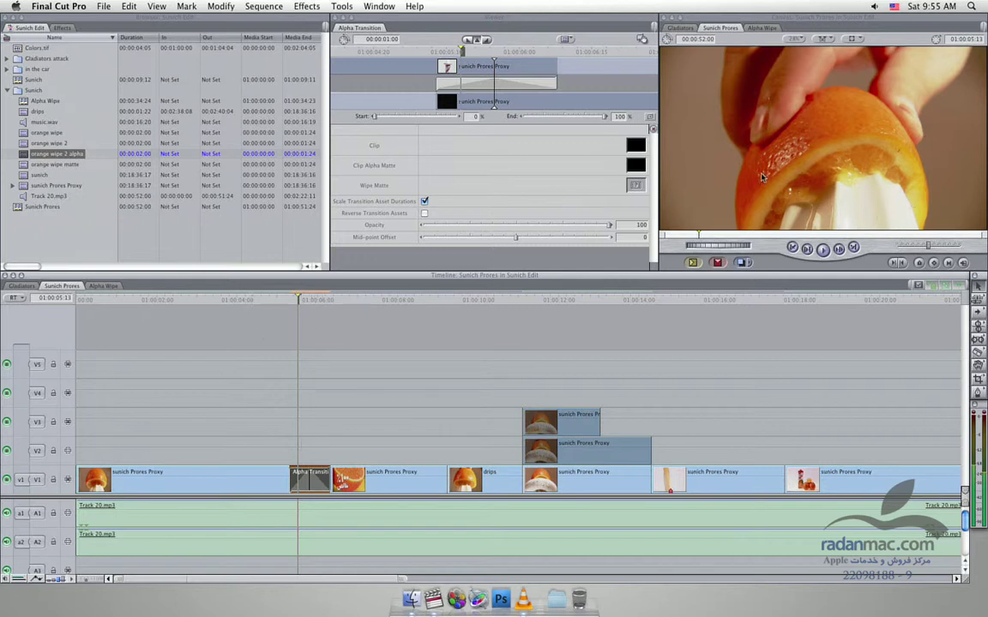
pyautogui.click(427, 590)
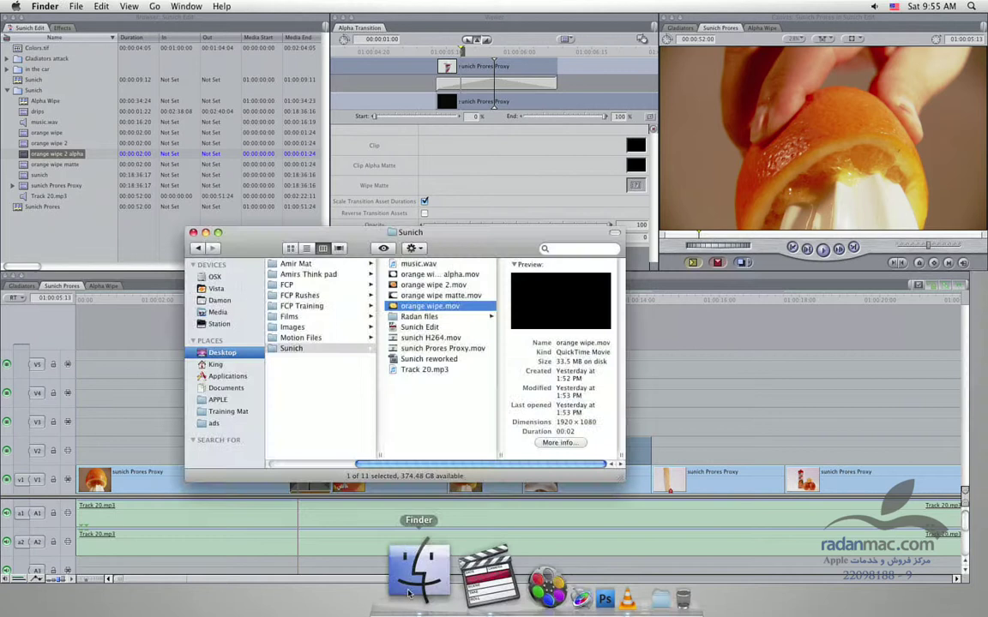
pyautogui.doubleClick(440, 296)
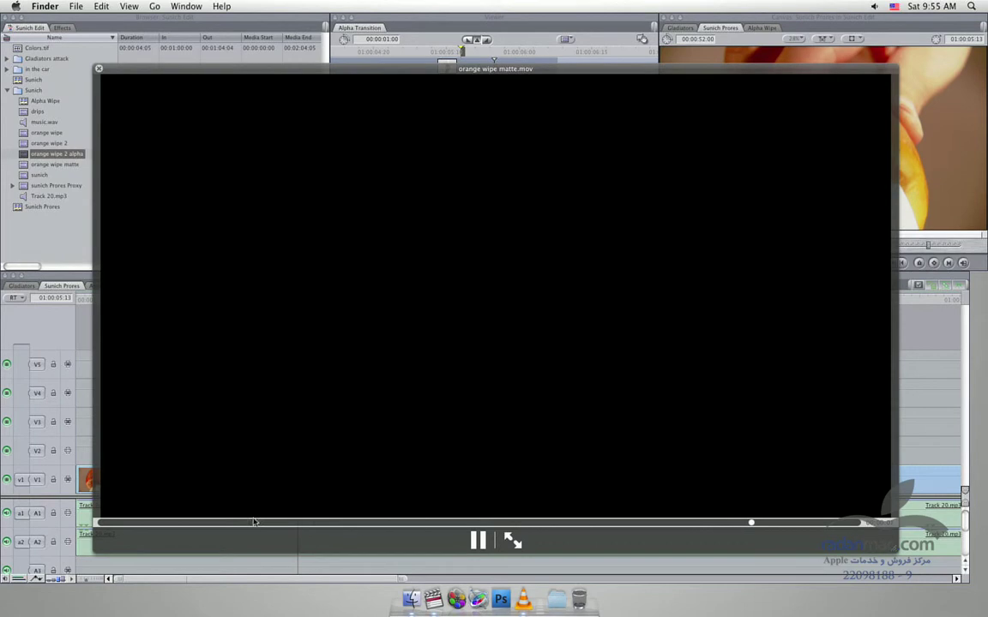
pyautogui.moveTo(121, 522)
pyautogui.mouseDown()
pyautogui.moveTo(359, 522)
pyautogui.moveTo(391, 497)
pyautogui.moveTo(742, 521)
pyautogui.moveTo(590, 509)
pyautogui.moveTo(492, 519)
pyautogui.mouseUp()
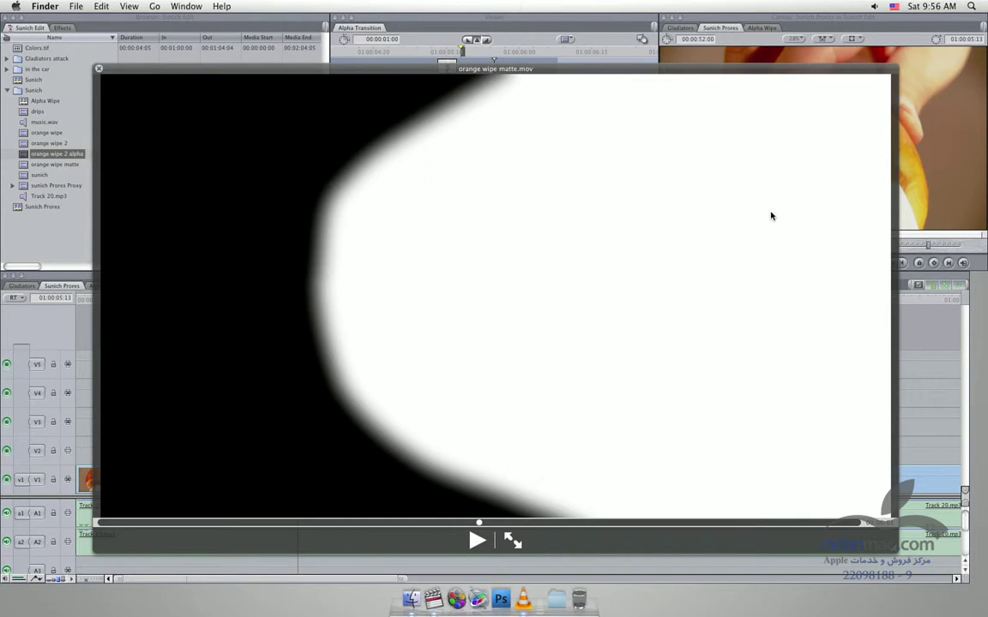
pyautogui.press('space')
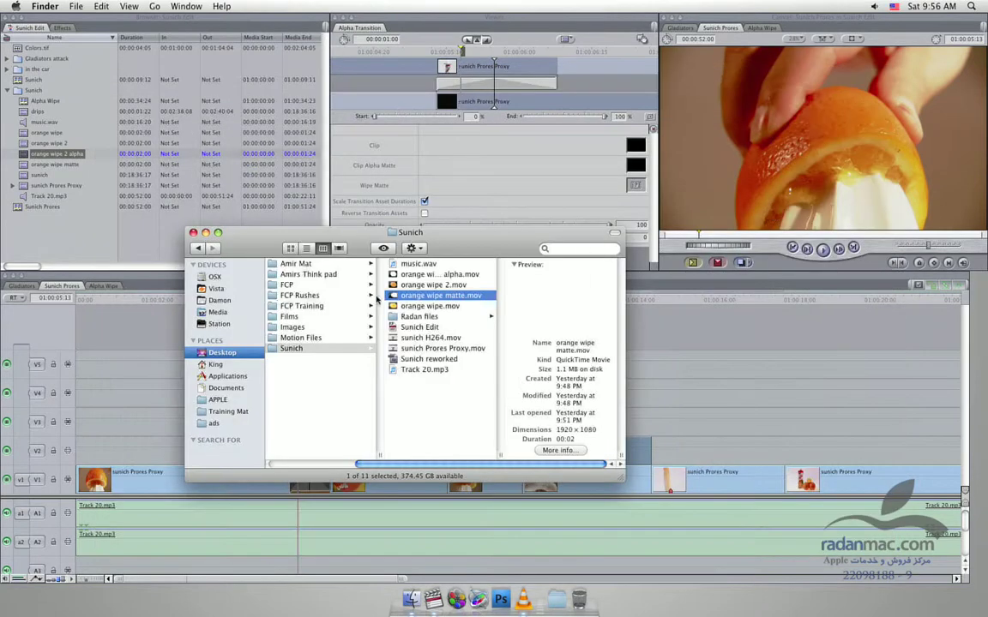
pyautogui.click(130, 231)
pyautogui.click(22, 156)
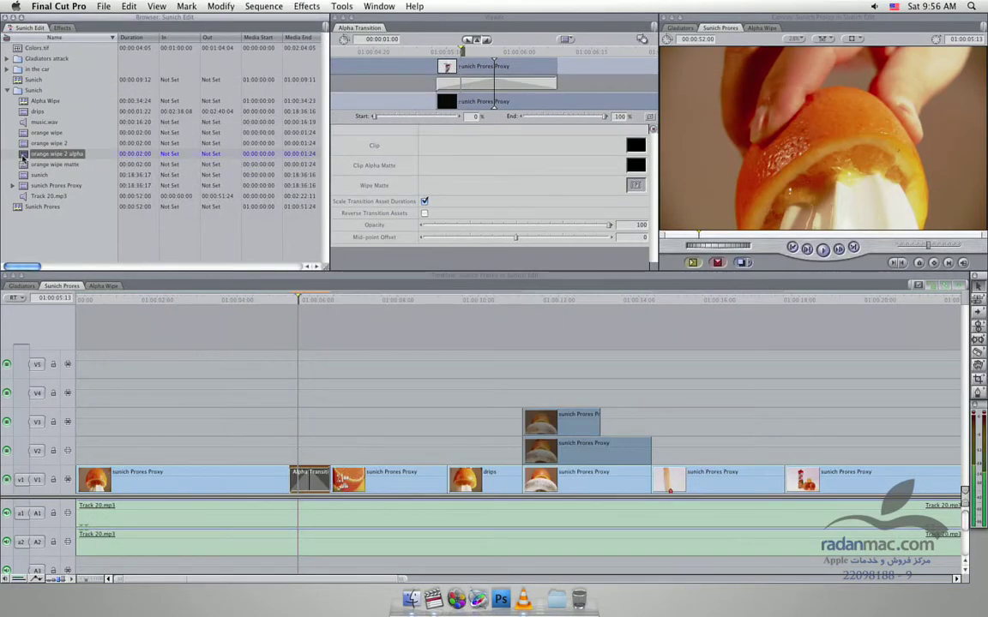
# Assign the orange wipe matte clip as the Alpha Transition's wipe matte and play through the transition.
pyautogui.click(23, 163)
pyautogui.moveTo(29, 167); pyautogui.dragTo(636, 186)
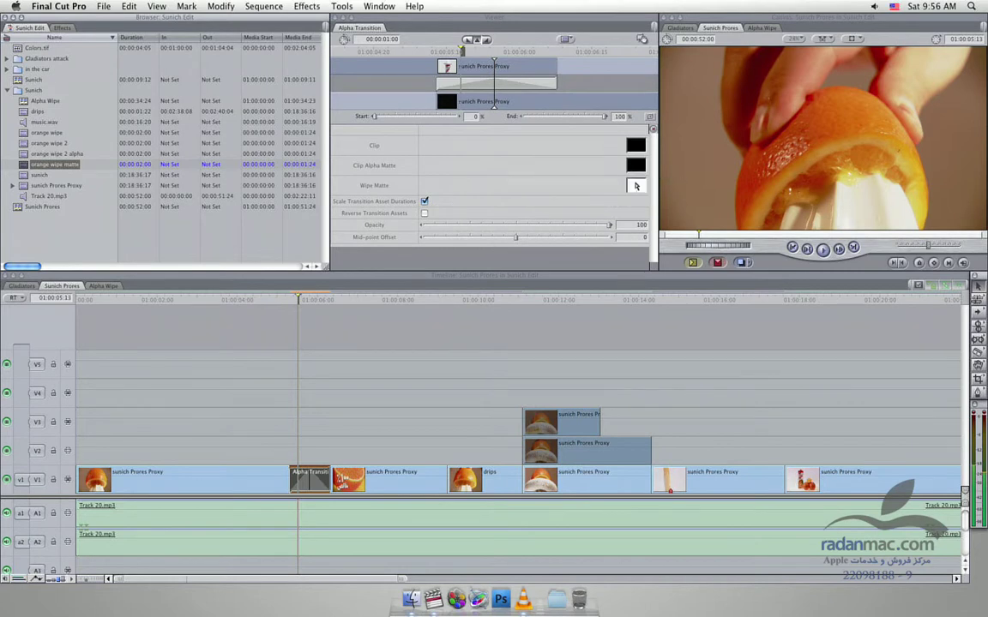
pyautogui.click(295, 300)
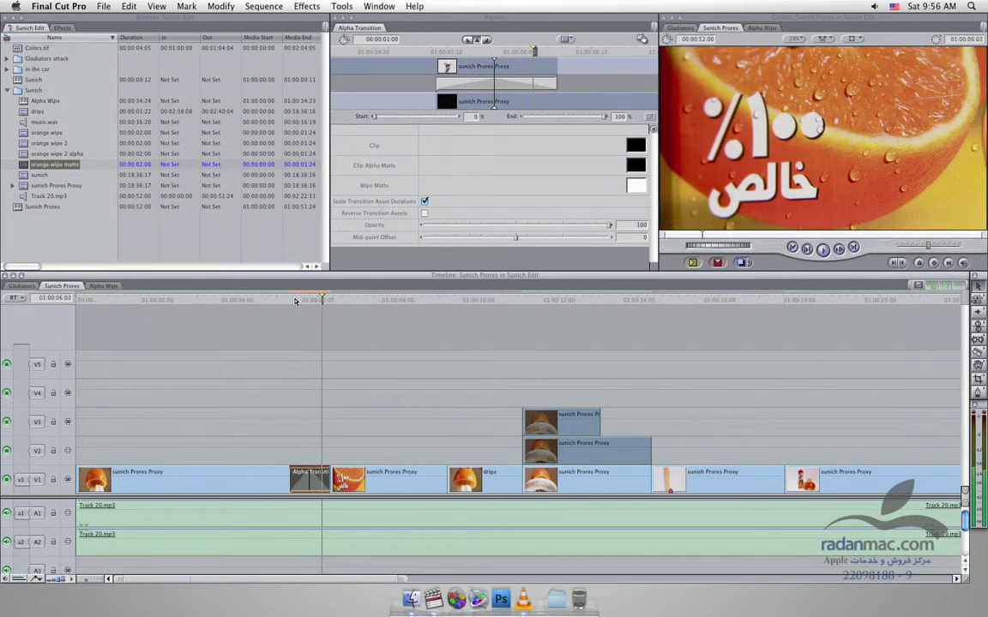
pyautogui.press('j')
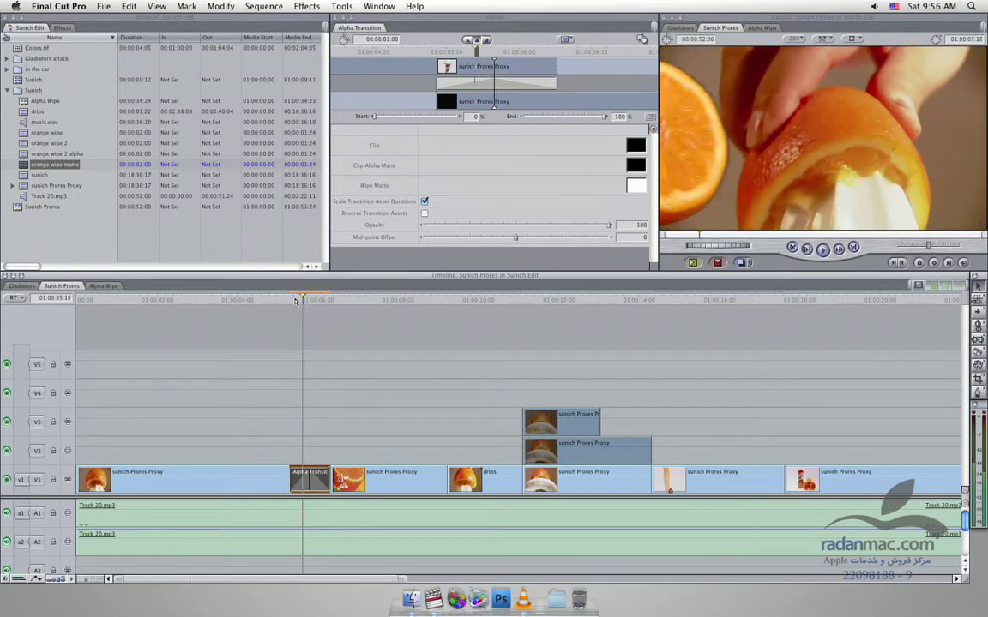
pyautogui.press('l')
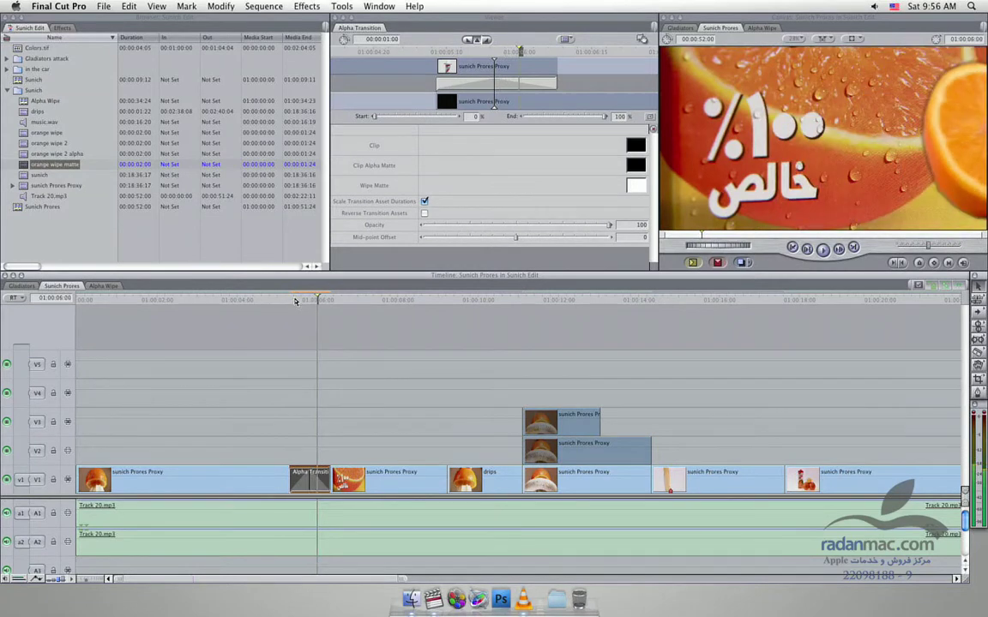
# Switch to the Alpha Wipe sequence and move the playhead to the cut between its V1 clips.
pyautogui.press('j')
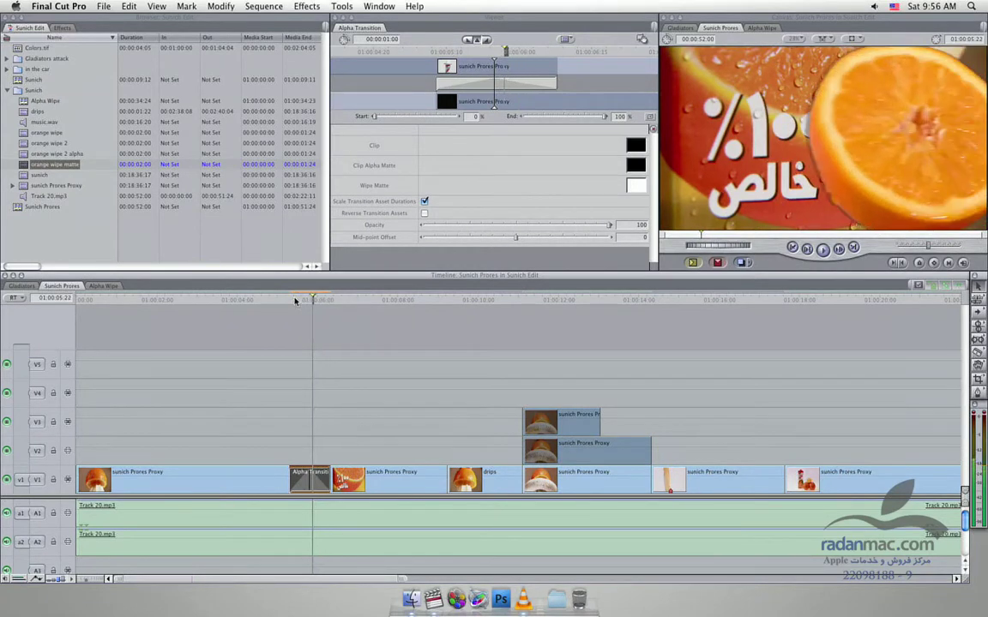
pyautogui.click(108, 286)
pyautogui.click(396, 301)
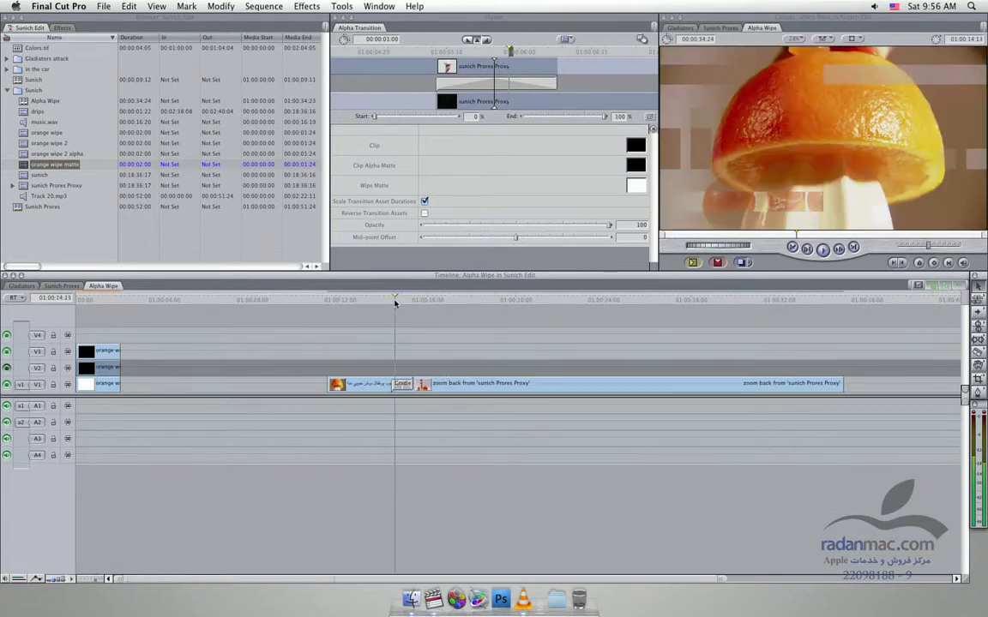
# Delete the existing transition at the V1 cut in Alpha Wipe.
pyautogui.press('Left')
pyautogui.press('Left')
pyautogui.press('Left')
pyautogui.click(400, 386)
pyautogui.press('Delete')
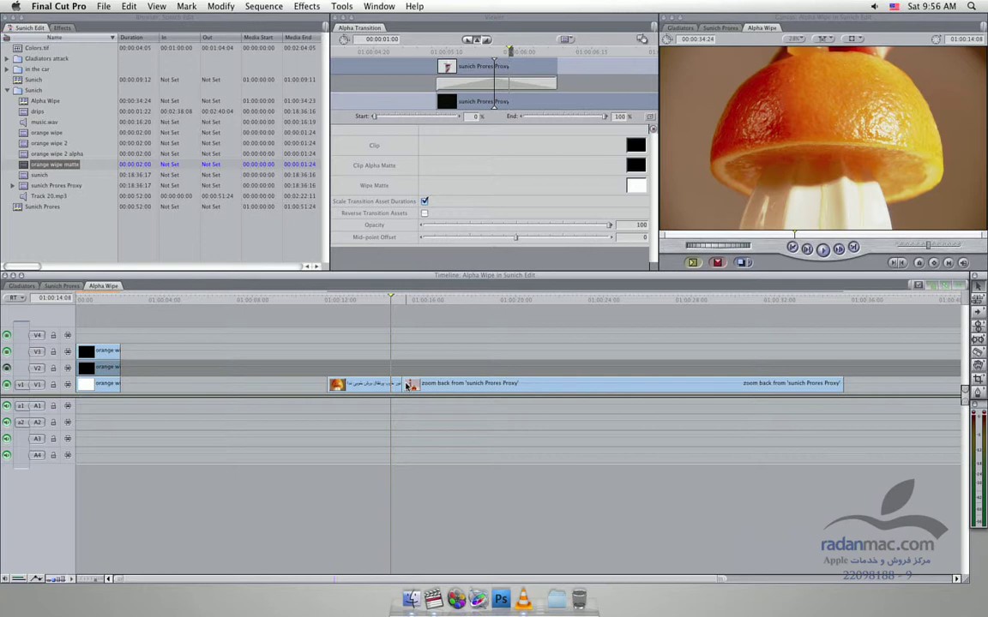
# Drop a Gradient Wipe from Video Transitions > Wipe onto the V1 cut and open its settings.
pyautogui.click(61, 28)
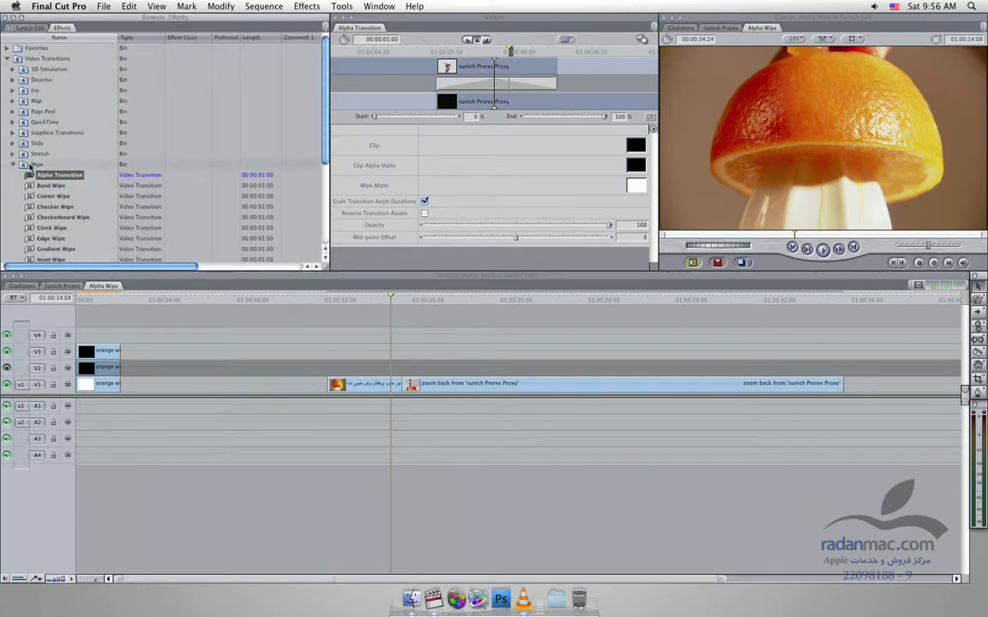
pyautogui.scroll(-3, 43, 197)
pyautogui.scroll(-2, 42, 210)
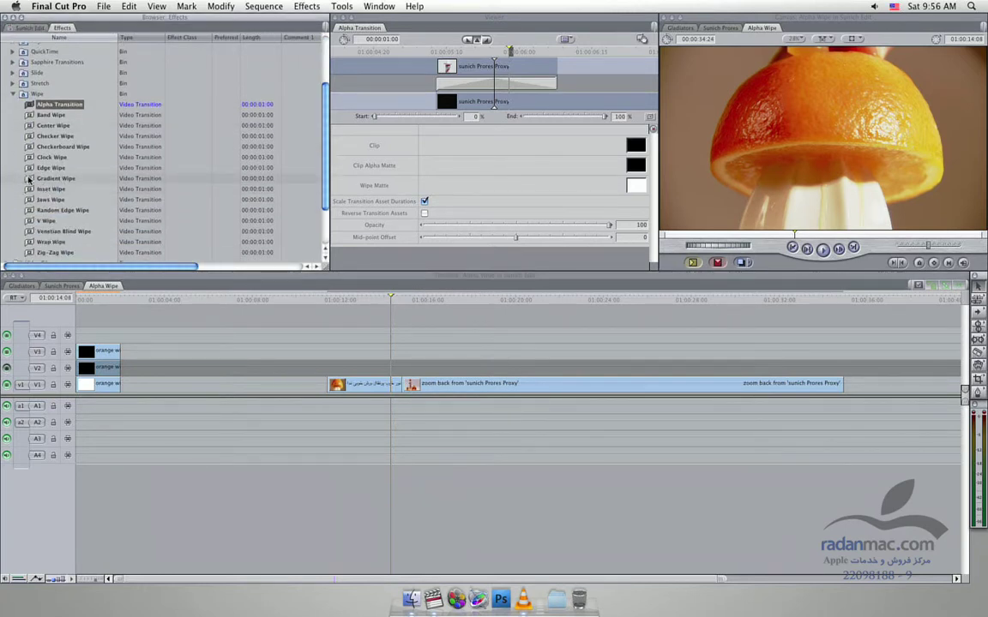
pyautogui.moveTo(53, 177); pyautogui.dragTo(403, 385)
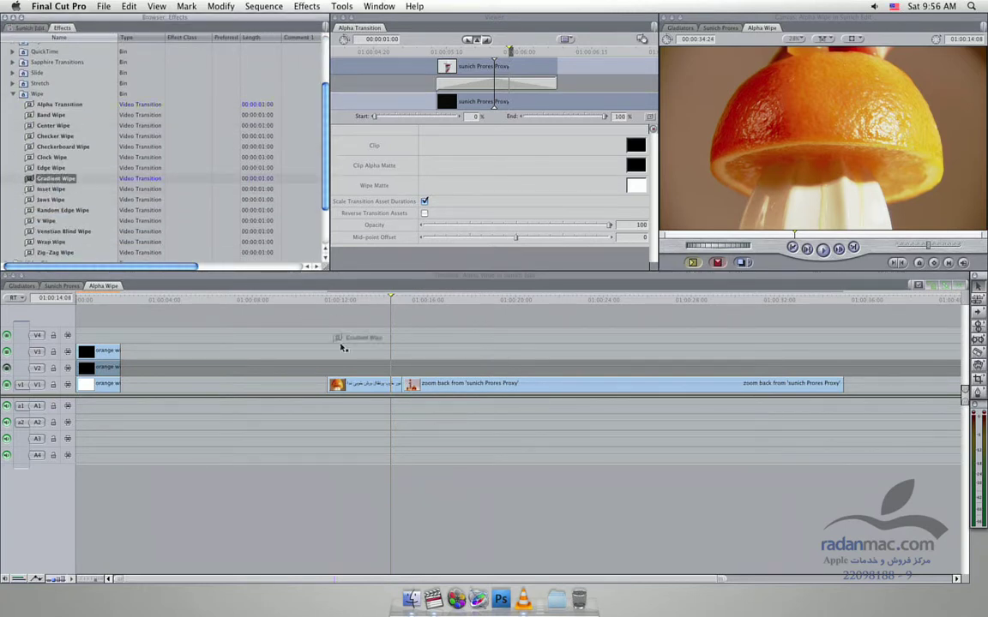
pyautogui.click(399, 300)
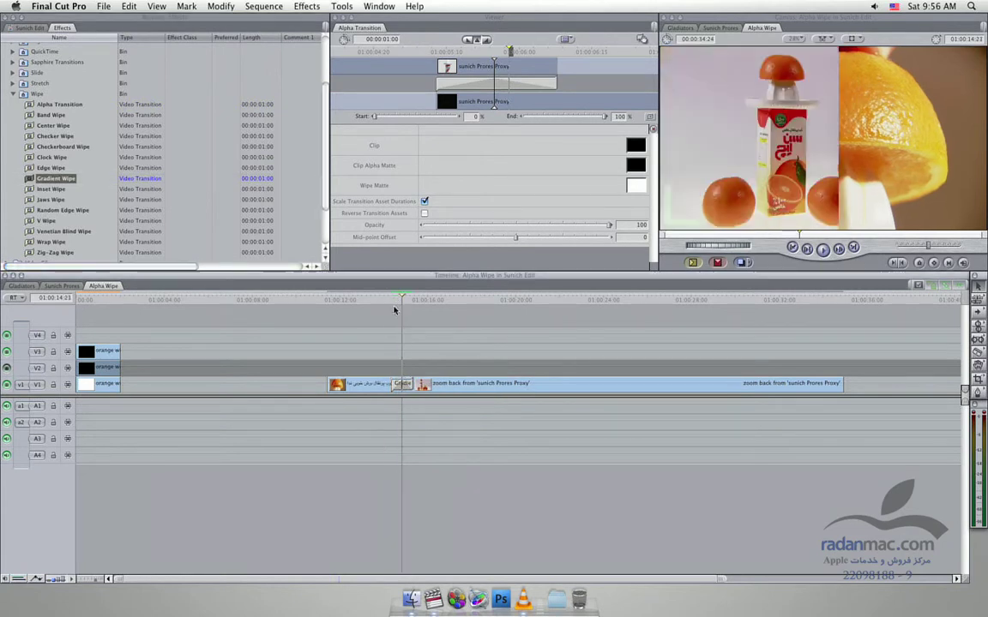
pyautogui.doubleClick(403, 383)
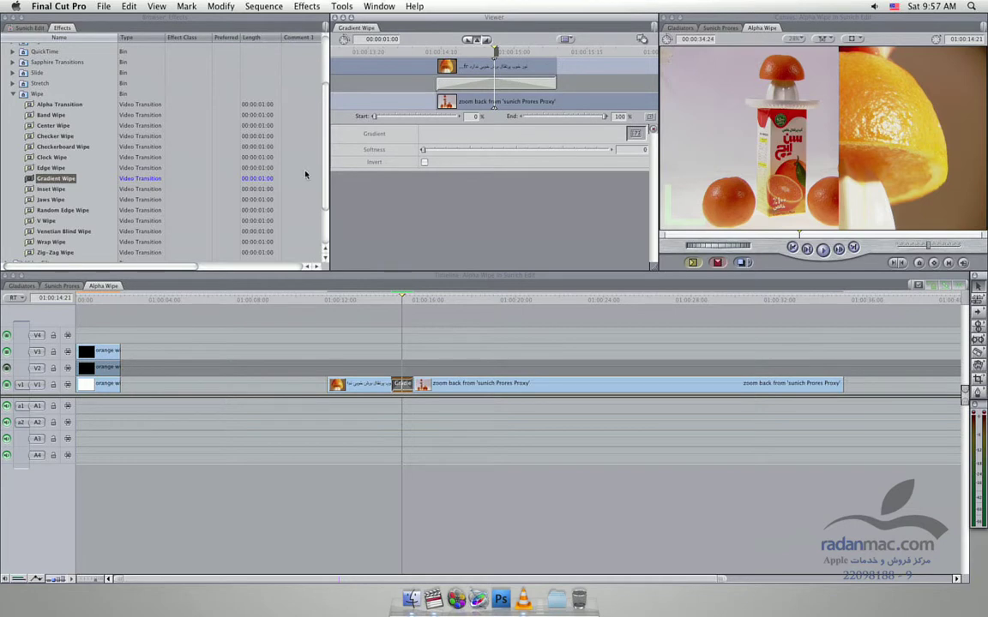
pyautogui.click(28, 29)
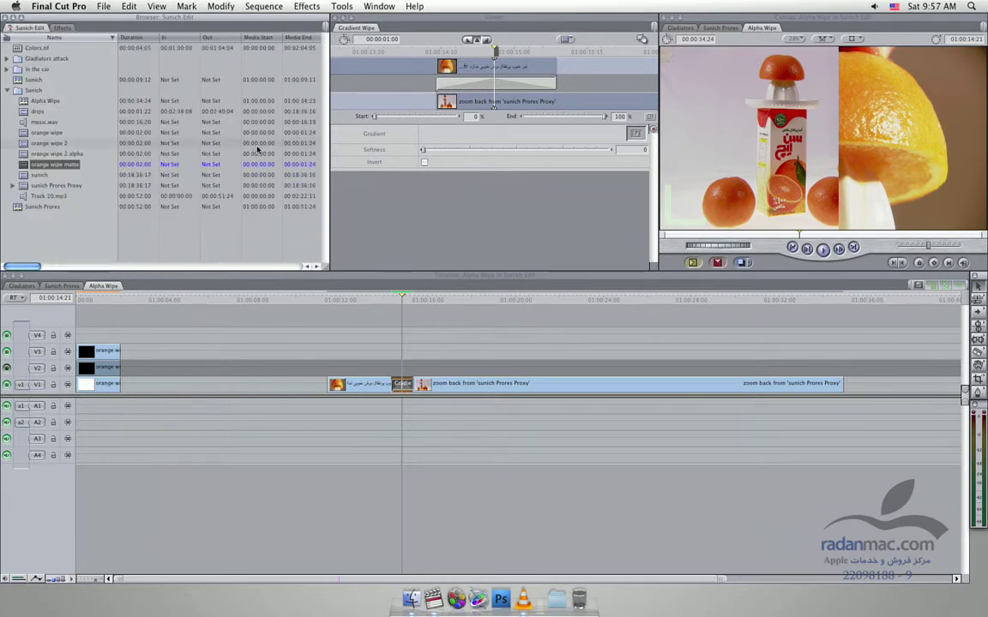
pyautogui.click(386, 298)
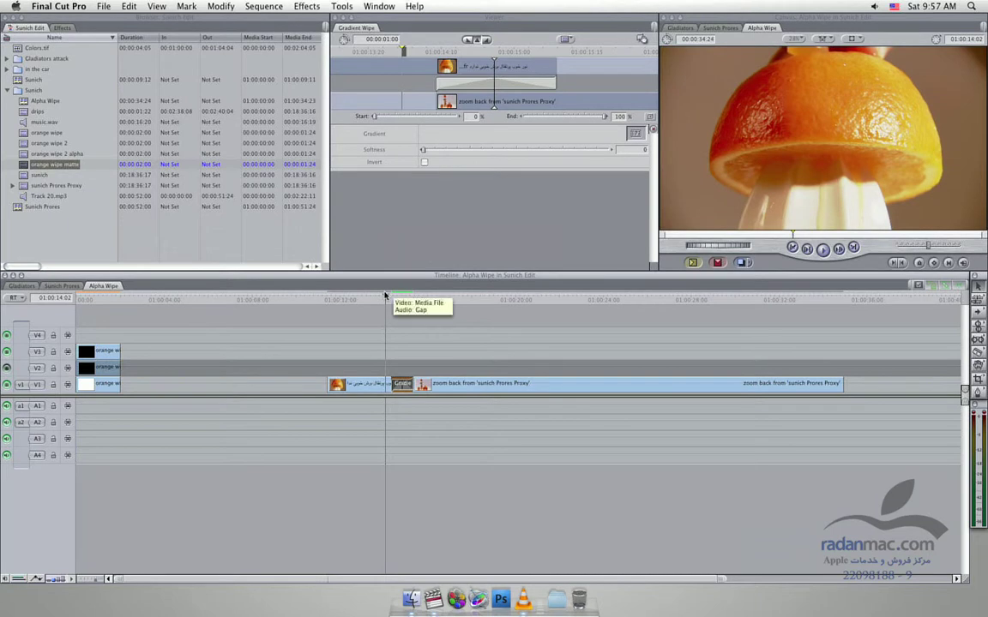
# Set the Gradient Wipe softness to 50, scrub to preview it, then load Colors.tif in the Viewer.
pyautogui.press('space')
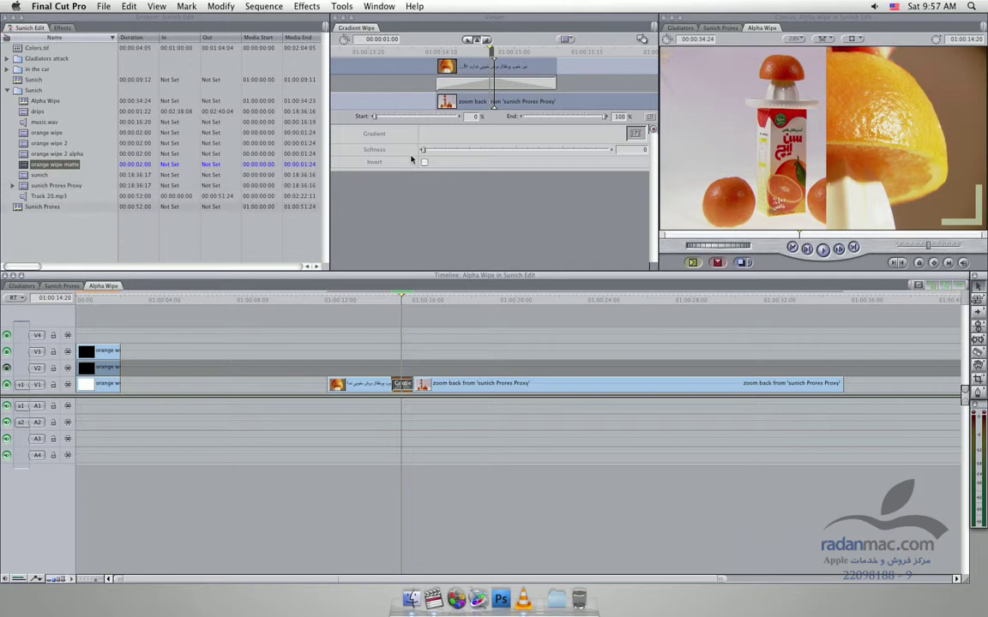
pyautogui.moveTo(506, 152); pyautogui.dragTo(512, 151)
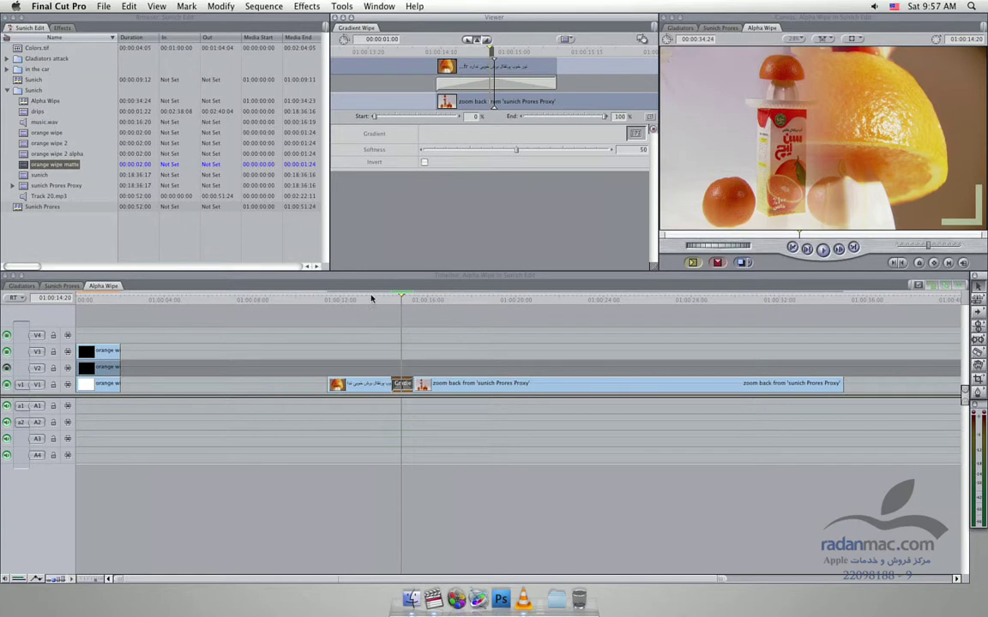
pyautogui.click(401, 298)
pyautogui.moveTo(401, 297); pyautogui.dragTo(387, 298)
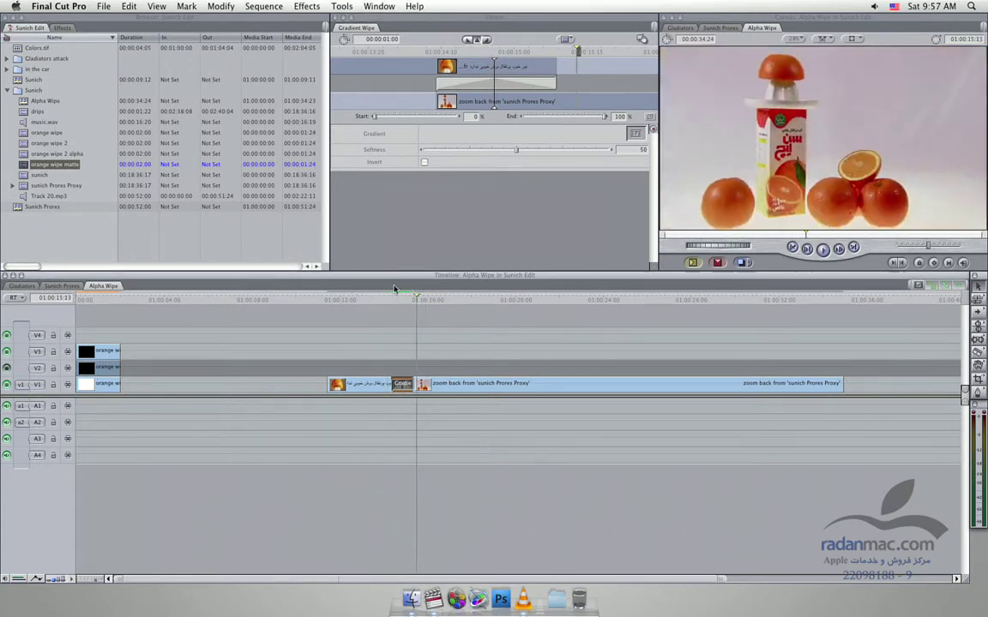
pyautogui.doubleClick(26, 48)
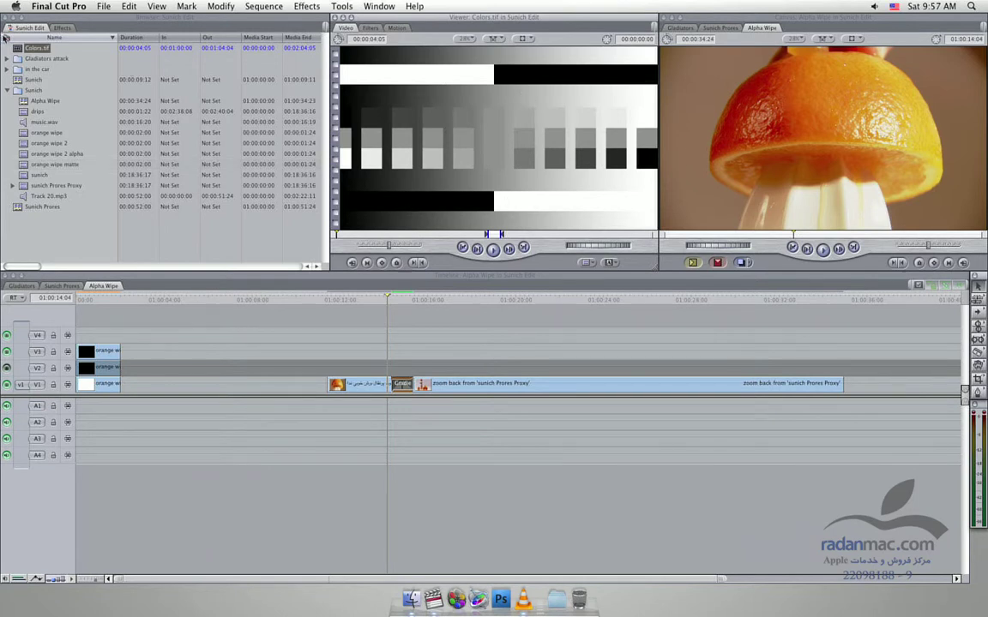
# Reopen the Gradient Wipe settings and drop Colors.tif into its Gradient well.
pyautogui.doubleClick(410, 391)
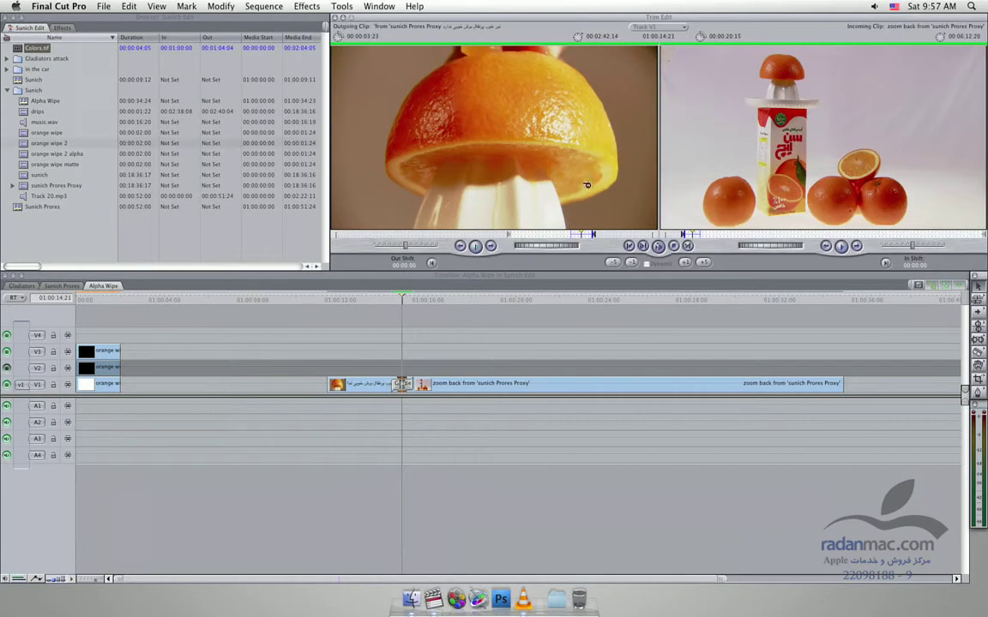
pyautogui.doubleClick(401, 384)
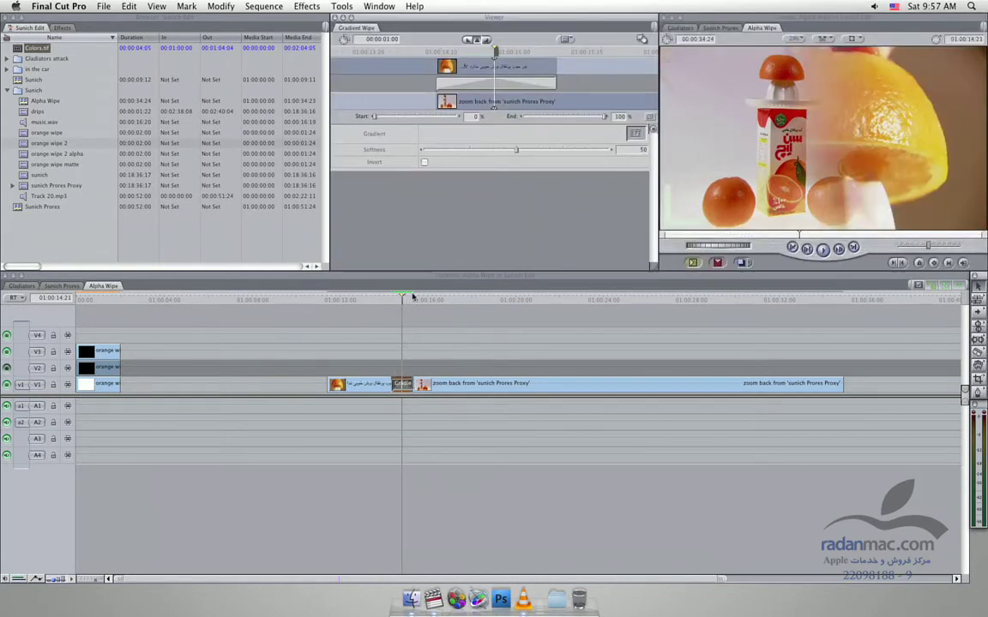
pyautogui.moveTo(23, 47); pyautogui.dragTo(630, 135)
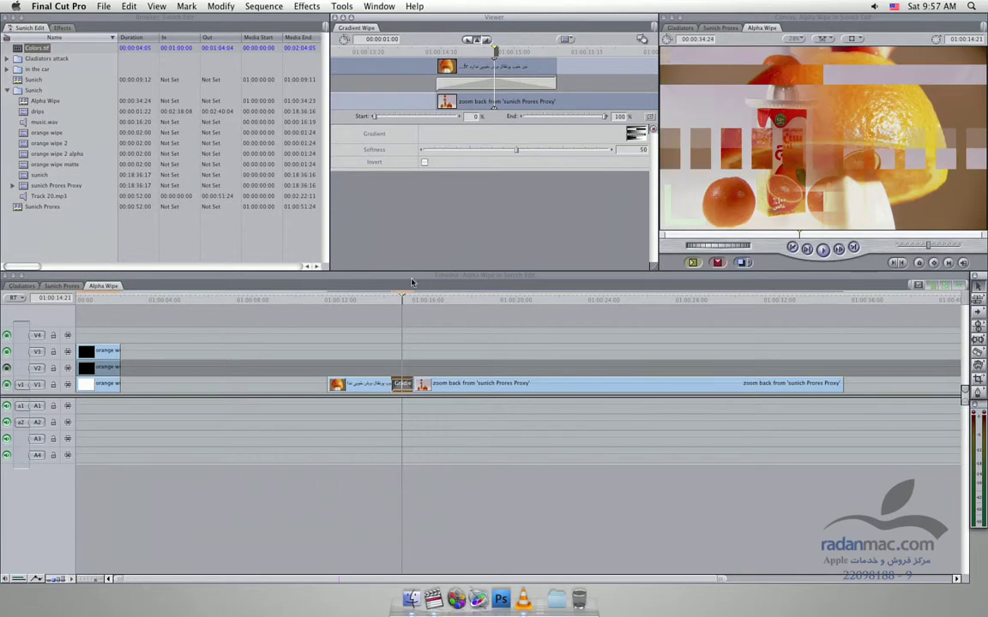
# Play the Colors.tif gradient wipe, then return to the Sunich Prores sequence.
pyautogui.click(386, 300)
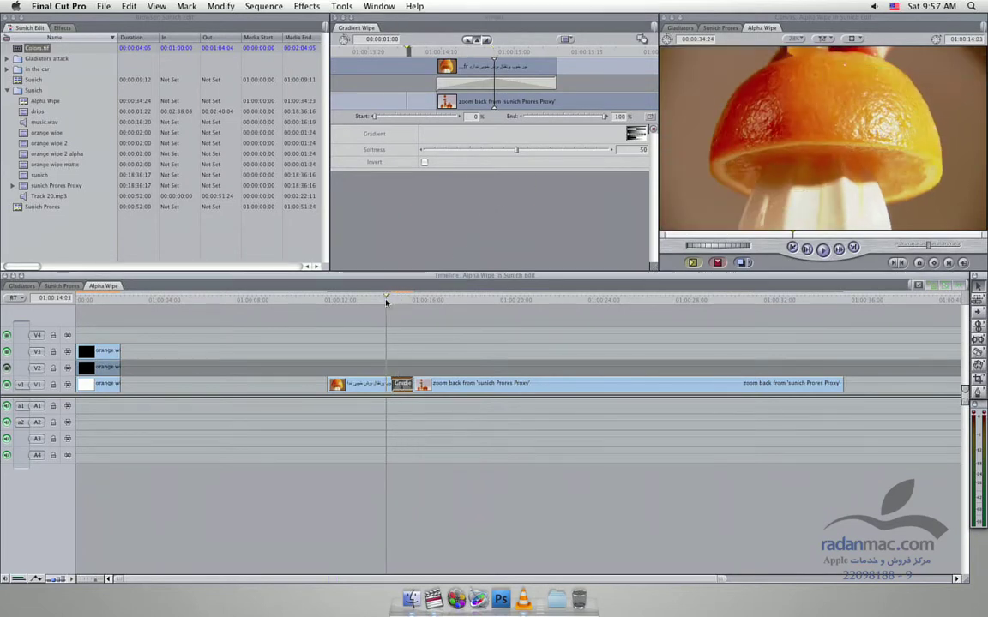
pyautogui.press('space')
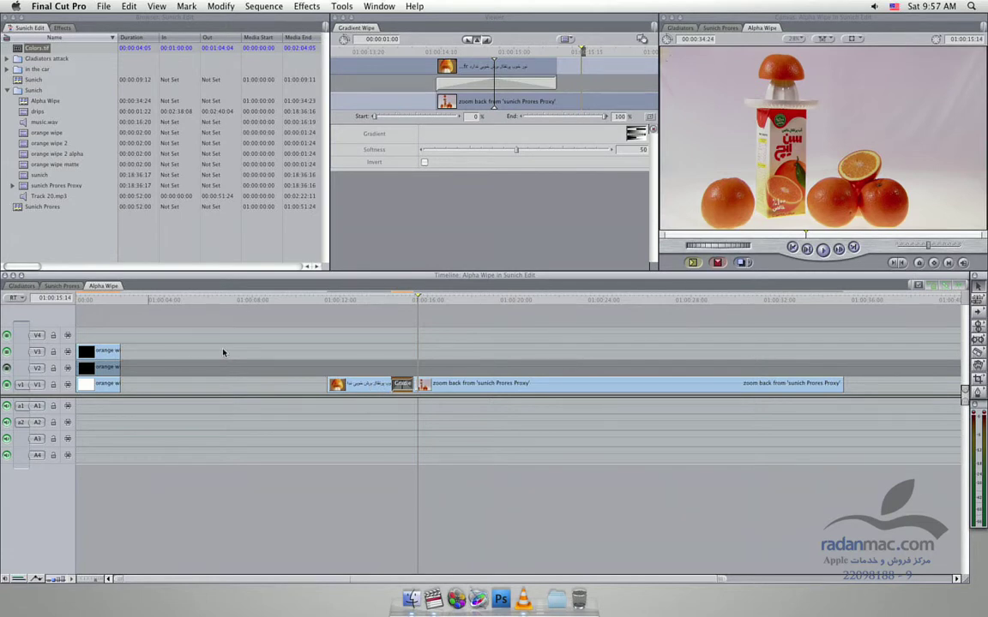
pyautogui.click(58, 286)
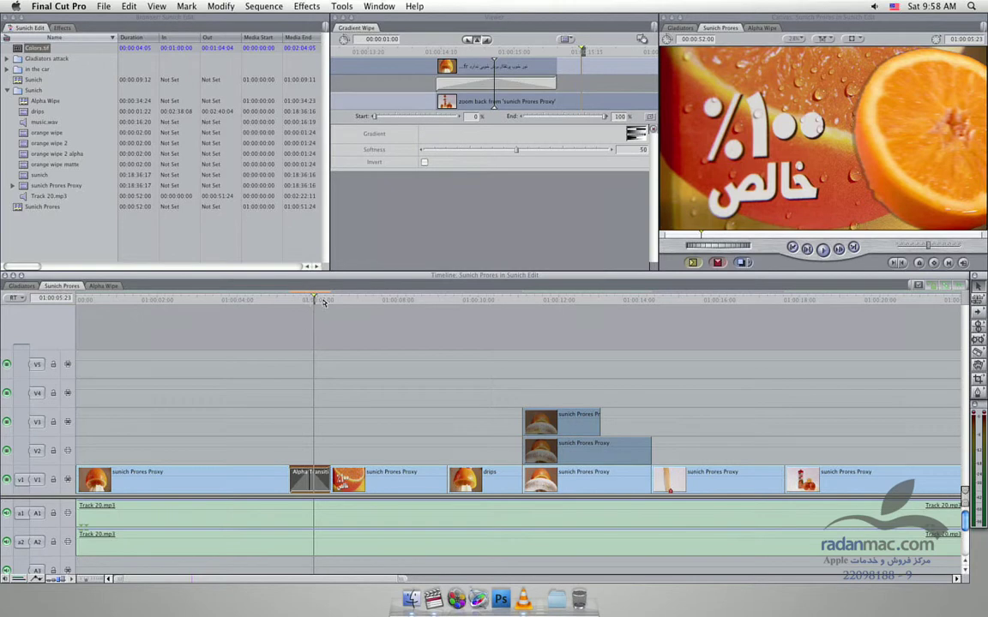
# Open the Alpha Transition settings in Sunich Prores, then load and scrub the orange wipe clip.
pyautogui.moveTo(323, 302); pyautogui.dragTo(320, 300)
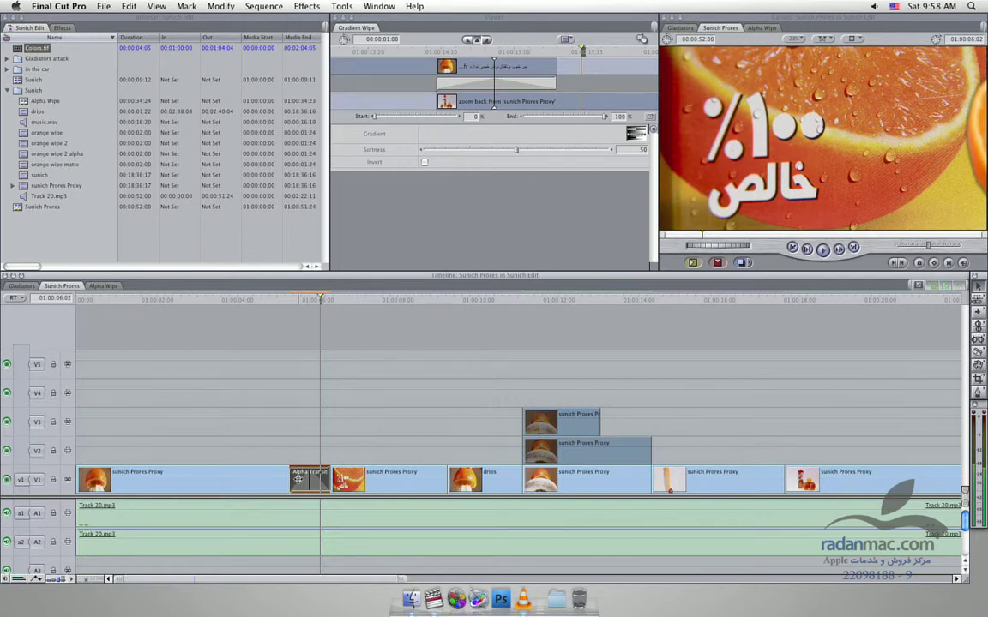
pyautogui.doubleClick(299, 480)
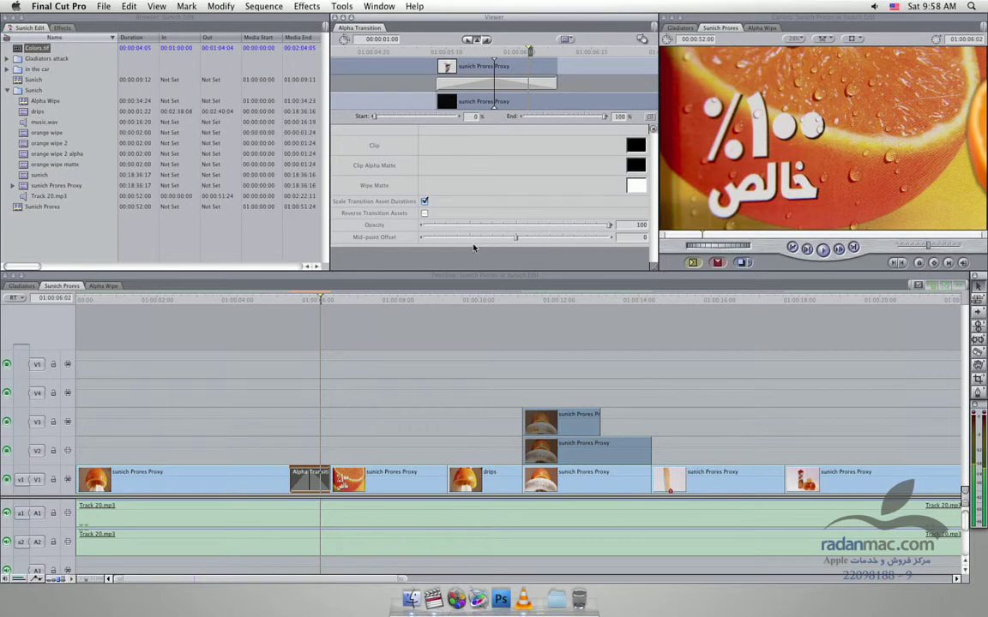
pyautogui.doubleClick(47, 133)
pyautogui.moveTo(369, 234); pyautogui.dragTo(433, 249)
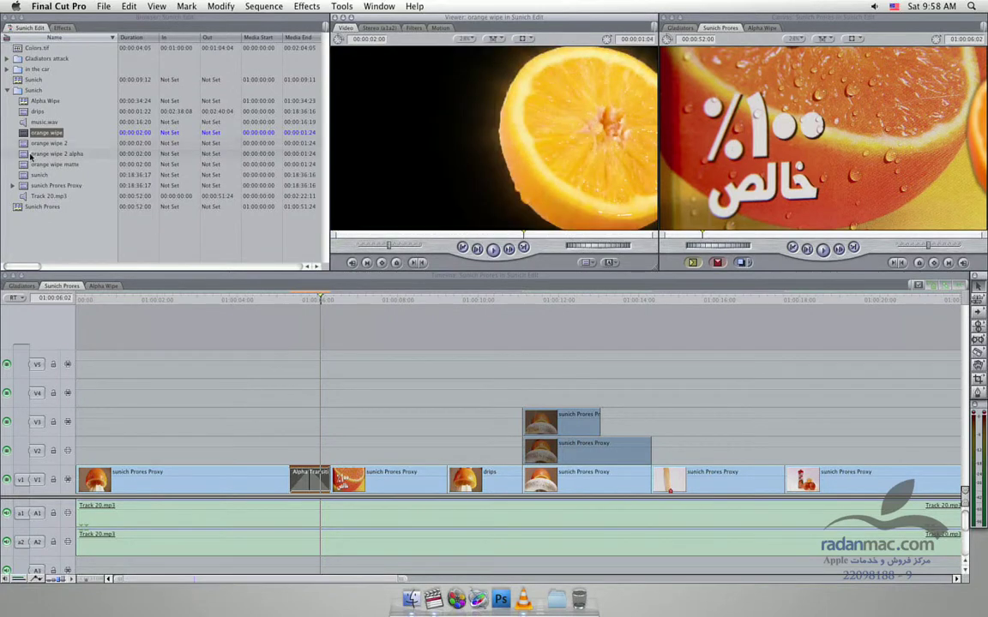
# Load and scrub the orange wipe 2 alpha clip, then the orange wipe matte clip.
pyautogui.doubleClick(34, 154)
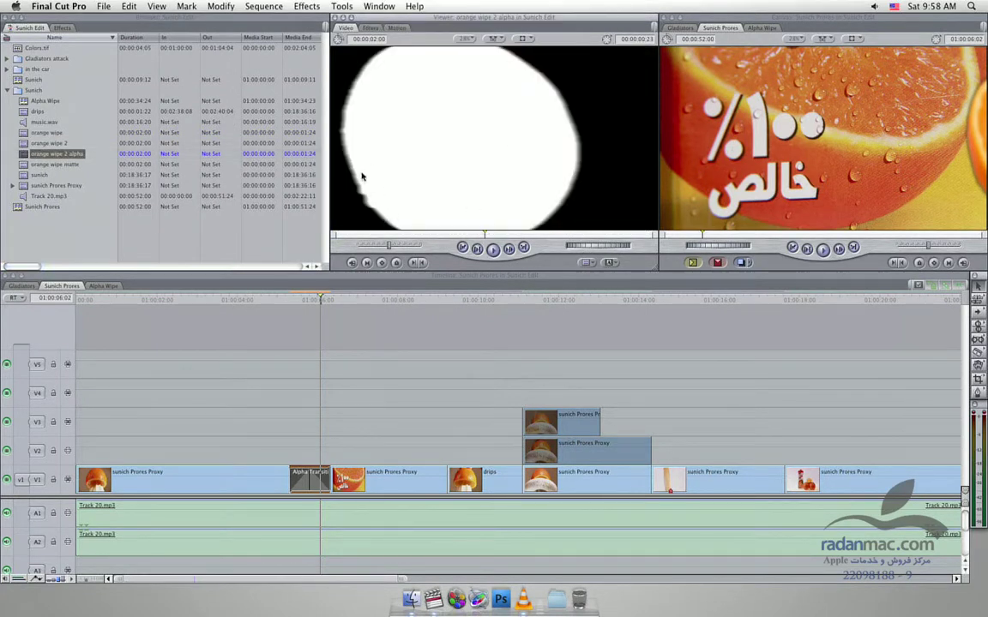
pyautogui.click(489, 235)
pyautogui.moveTo(488, 236); pyautogui.dragTo(497, 236)
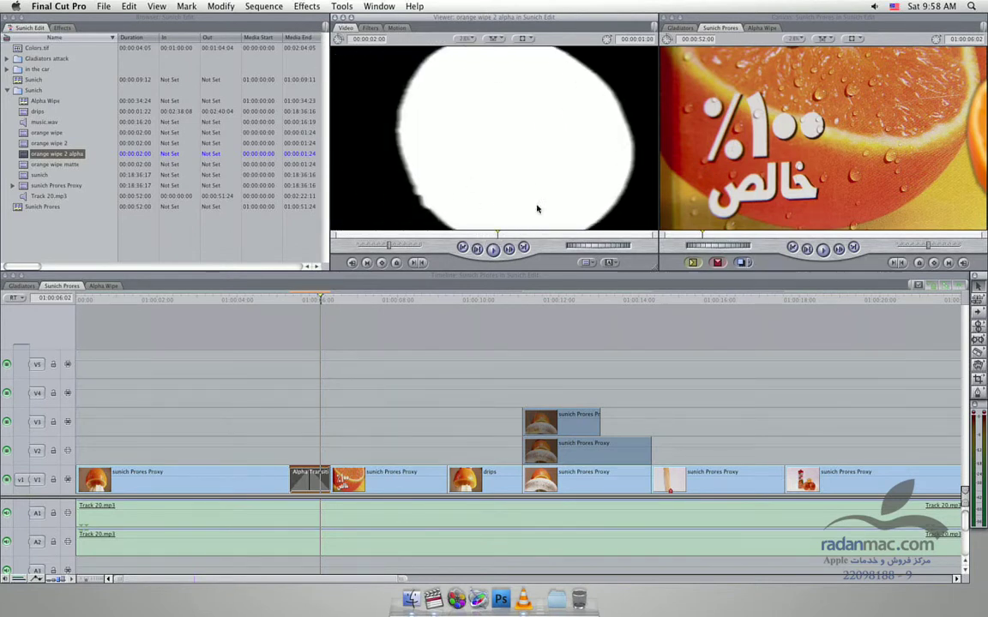
pyautogui.doubleClick(38, 163)
pyautogui.moveTo(506, 237)
pyautogui.mouseDown()
pyautogui.moveTo(498, 235)
pyautogui.moveTo(600, 244)
pyautogui.mouseUp()
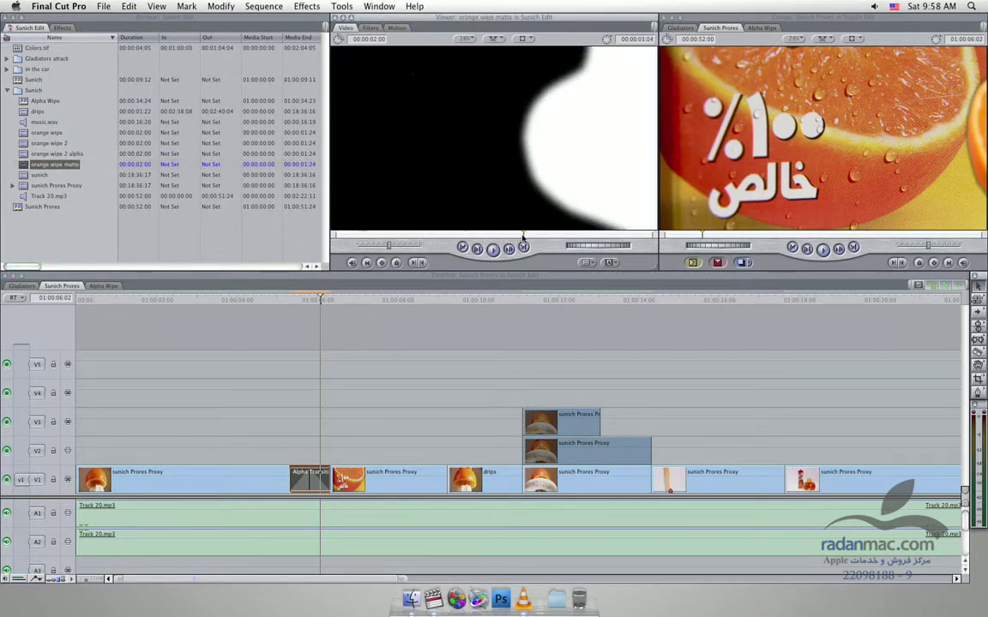